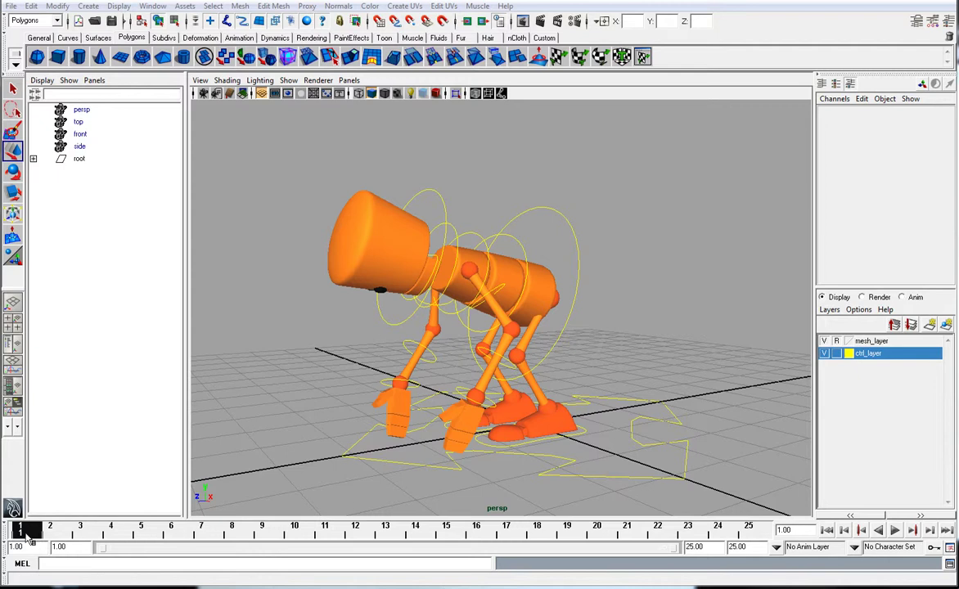
Scrub and play back the character's pickup animation between frames 1 and 25, returning to frame 1
left_click_drag(28, 533, 818, 495)
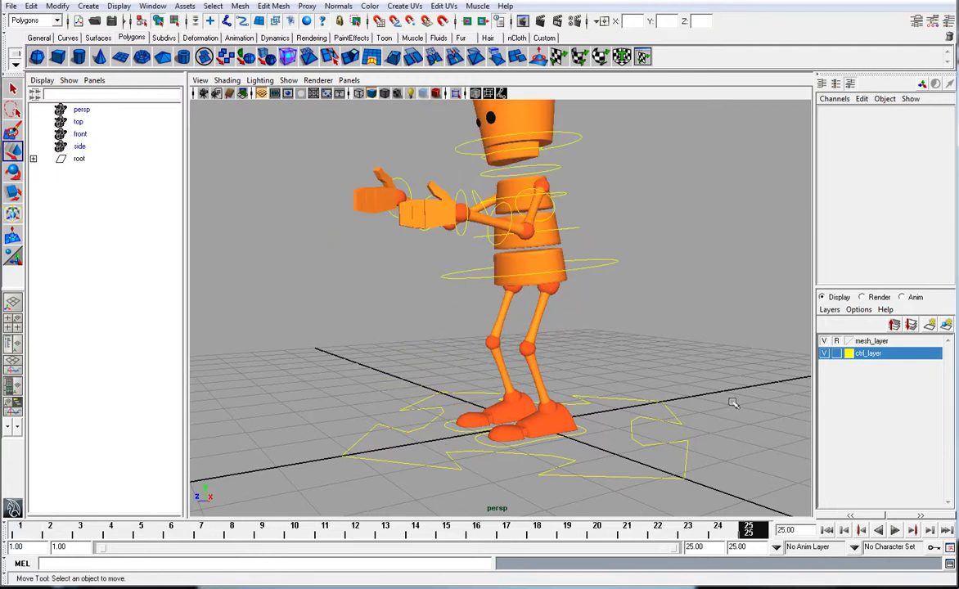
right_click_drag(731, 400, 654, 340, "alt")
key("alt+v")
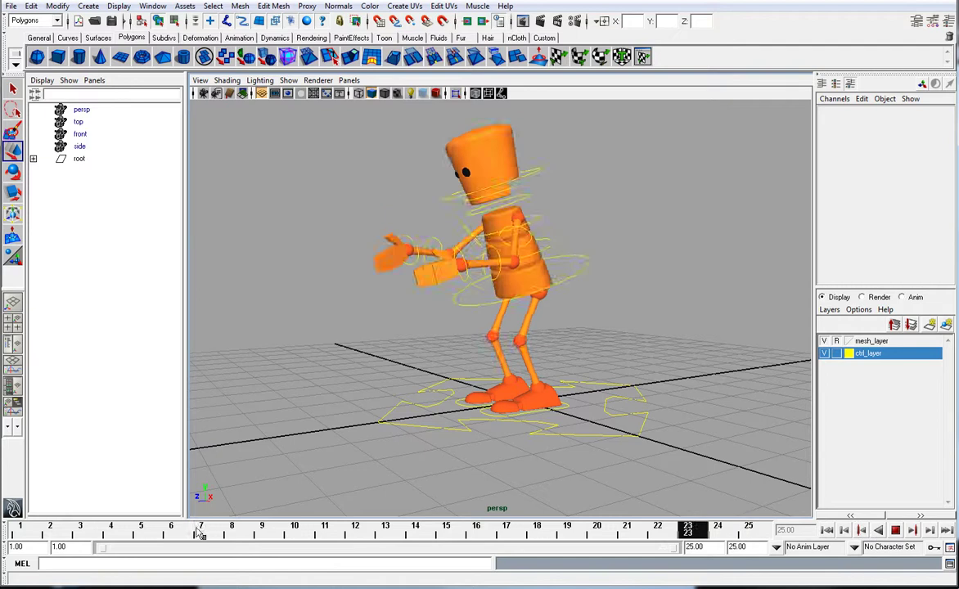
key("alt+v")
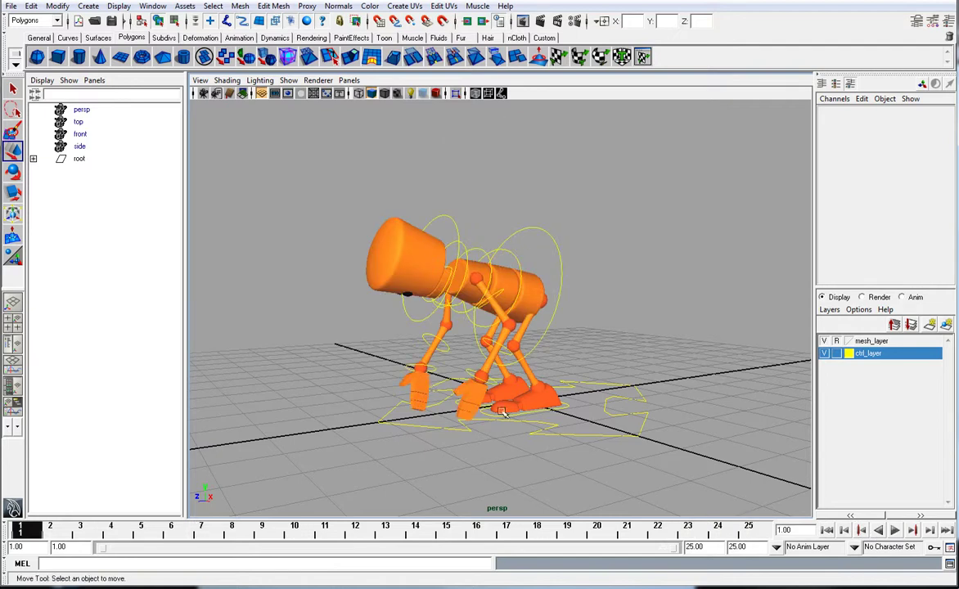
right_click_drag(433, 375, 442, 397, "alt")
left_click_drag(442, 398, 446, 386, "alt")
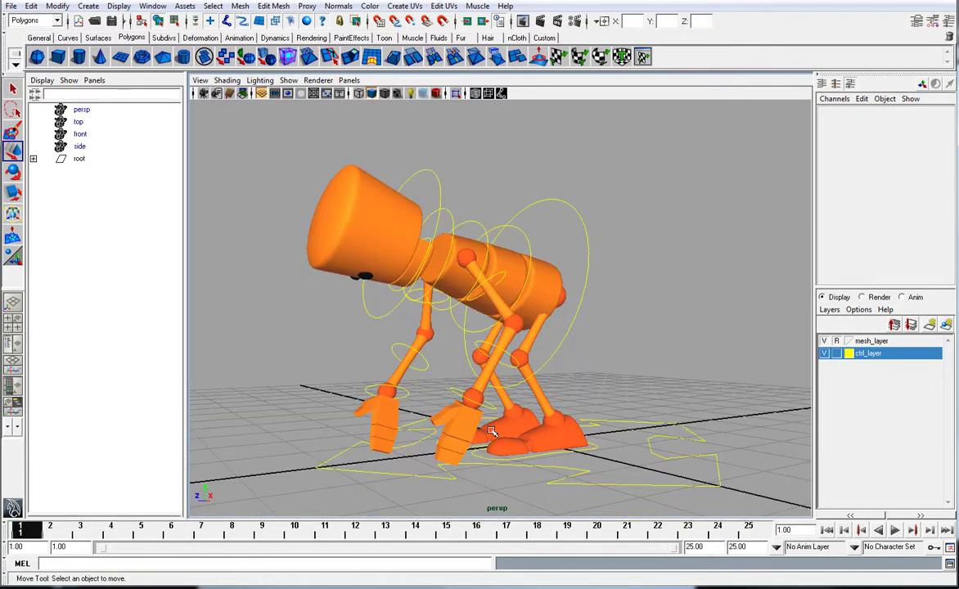
Create a polygon sphere and move it between the character's hands at about 0.95 in Y and 1.693 in Z
left_click(89, 7)
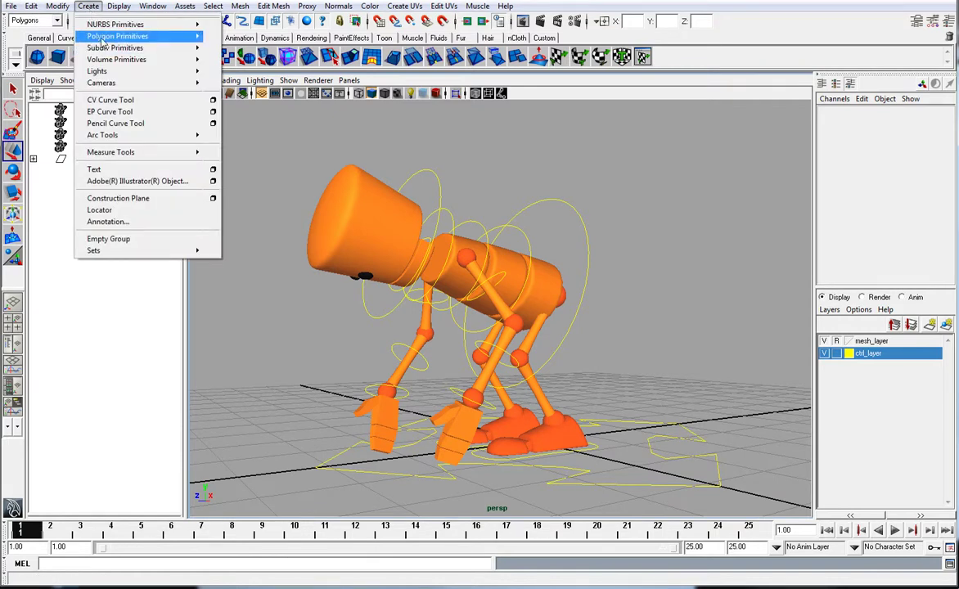
mouse_move(164, 36)
left_click(256, 42)
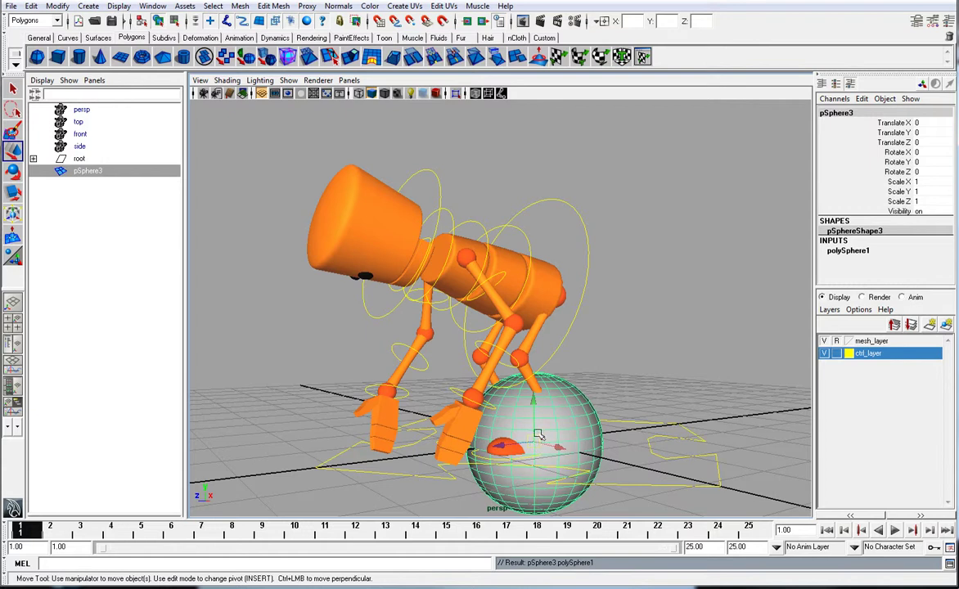
left_click_drag(535, 433, 526, 390)
middle_click_drag(526, 391, 430, 354)
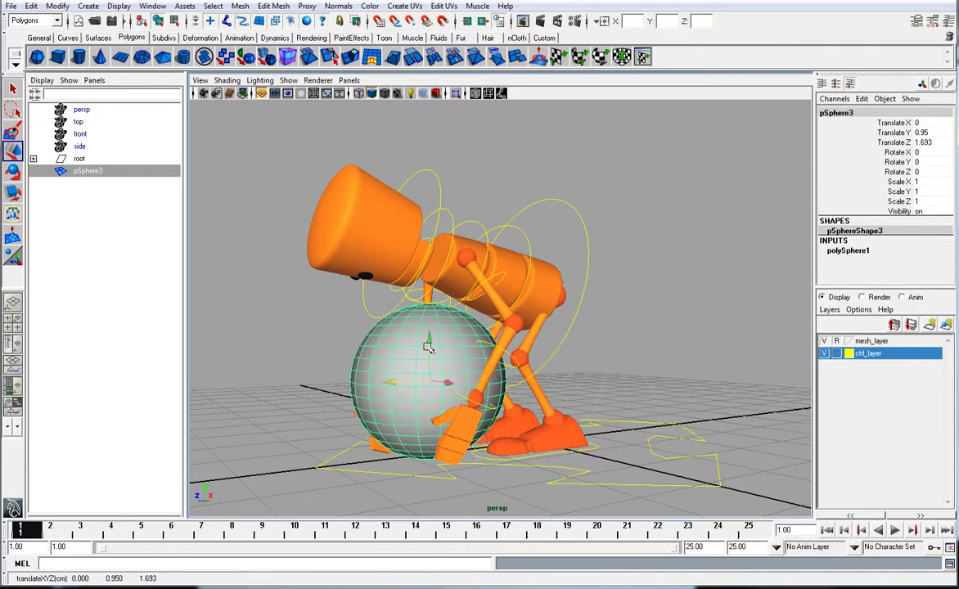
left_click(429, 353)
left_click(398, 428)
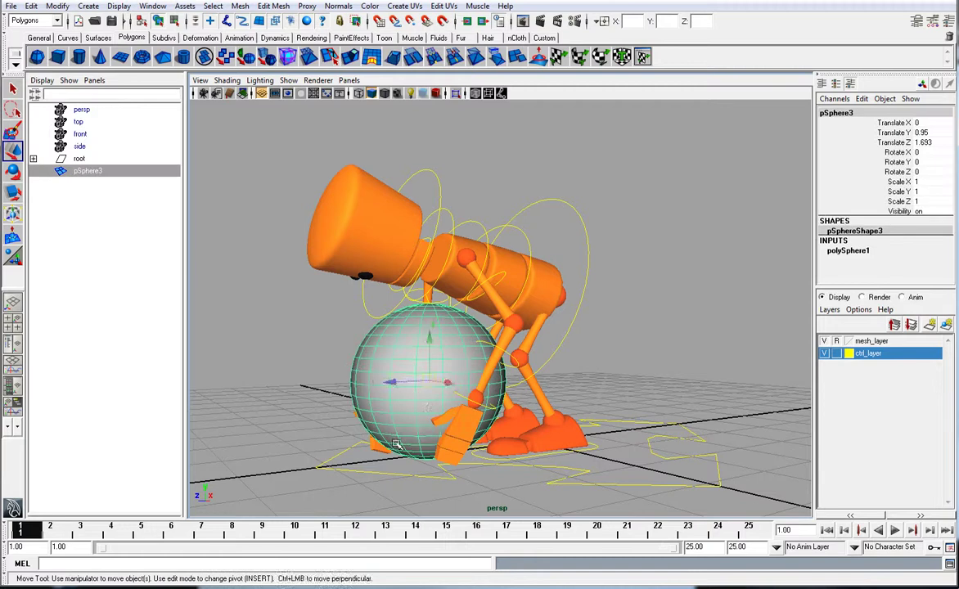
Scale the sphere uniformly to about 0.737 and fit it between the hands at about X 0.075, Y 0.719
key("r")
left_click_drag(431, 383, 512, 434)
key("w")
left_click_drag(536, 385, 536, 375)
left_click_drag(509, 343, 507, 367)
key("space")
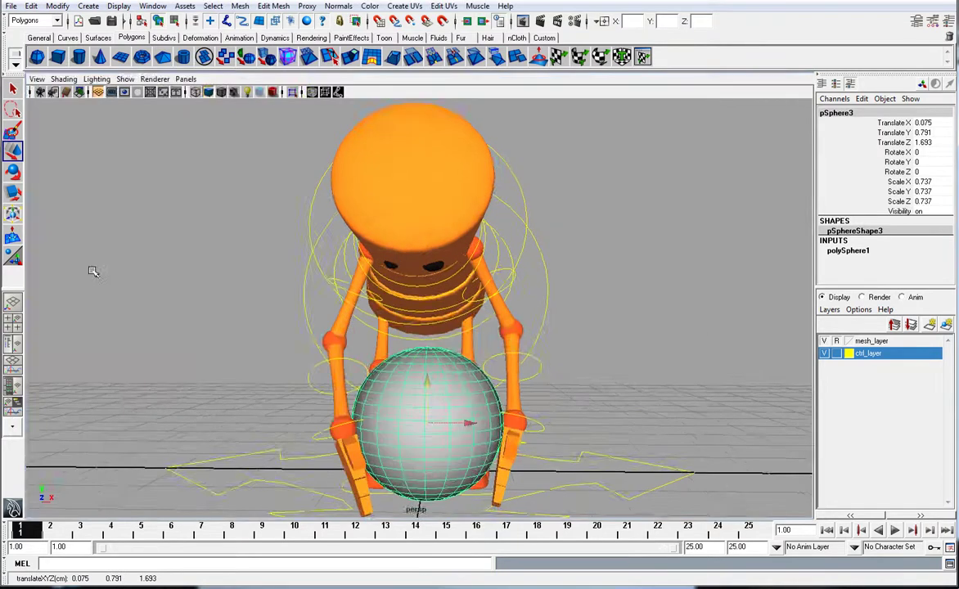
key("space")
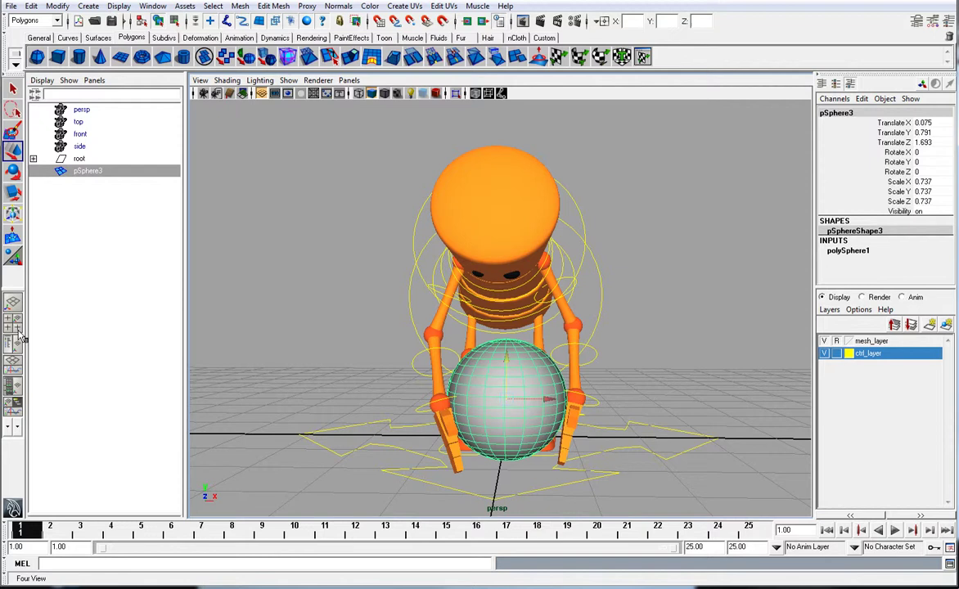
left_click_drag(496, 398, 430, 381, "alt")
left_click_drag(424, 345, 424, 380)
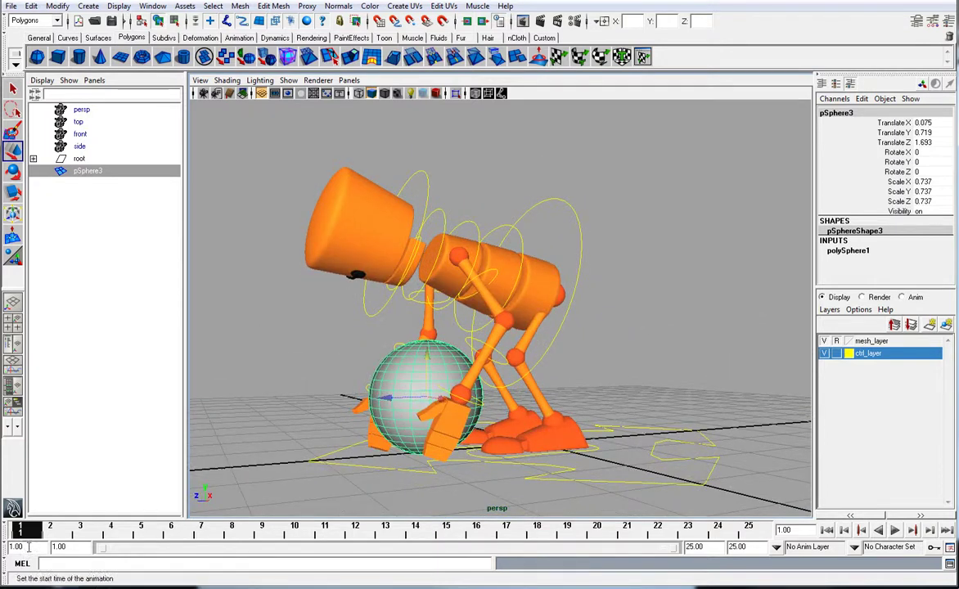
Duplicate the sphere in place at frame 1
mouse_move(30, 536)
left_mouse_down()
mouse_move(747, 532)
mouse_move(20, 531)
left_mouse_up()
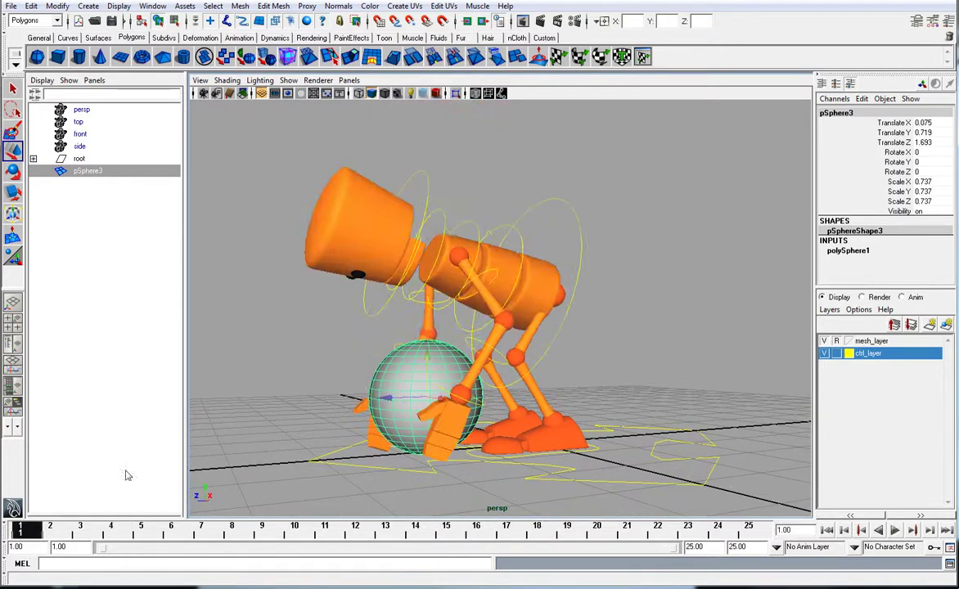
left_click_drag(377, 408, 425, 464, "alt")
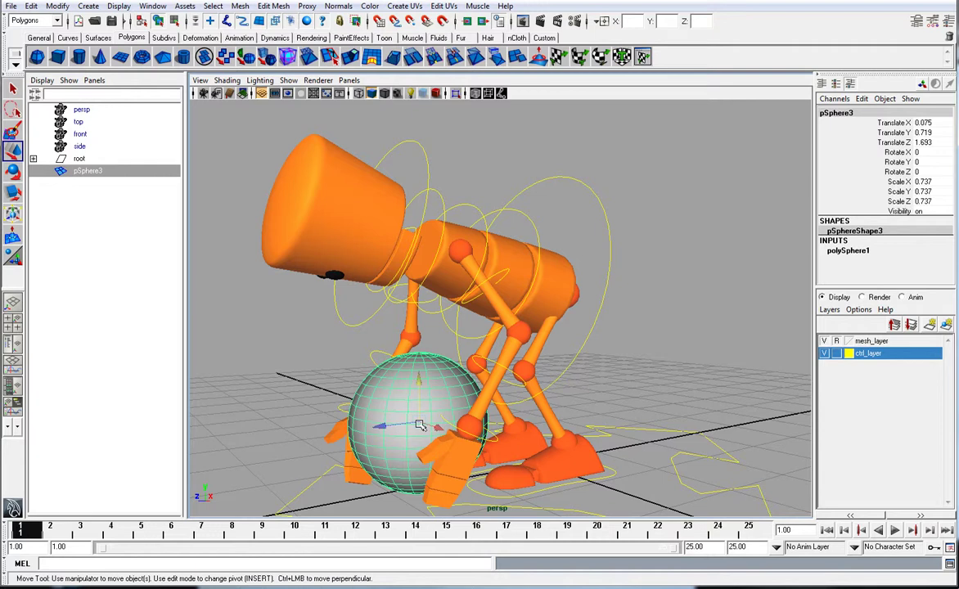
left_click(31, 6)
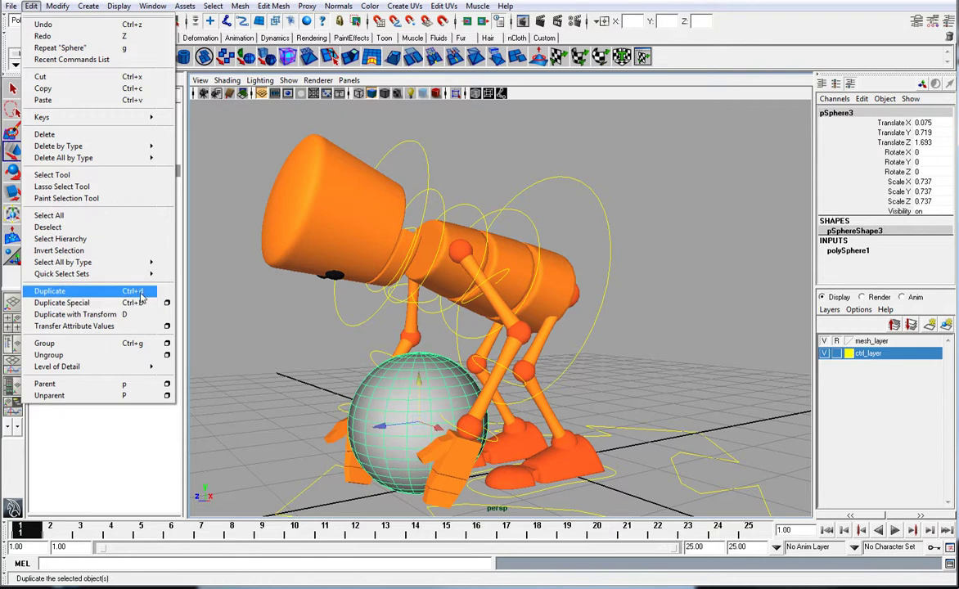
left_click(140, 293)
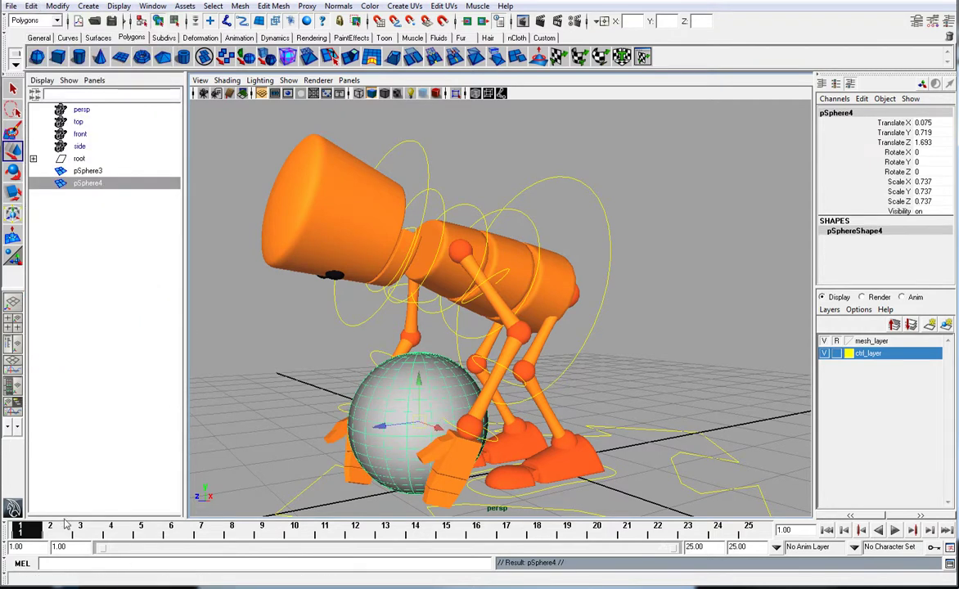
Lift the duplicate sphere off the original to about 3.584 in Y and undo the move
key("alt+v")
key("alt+v")
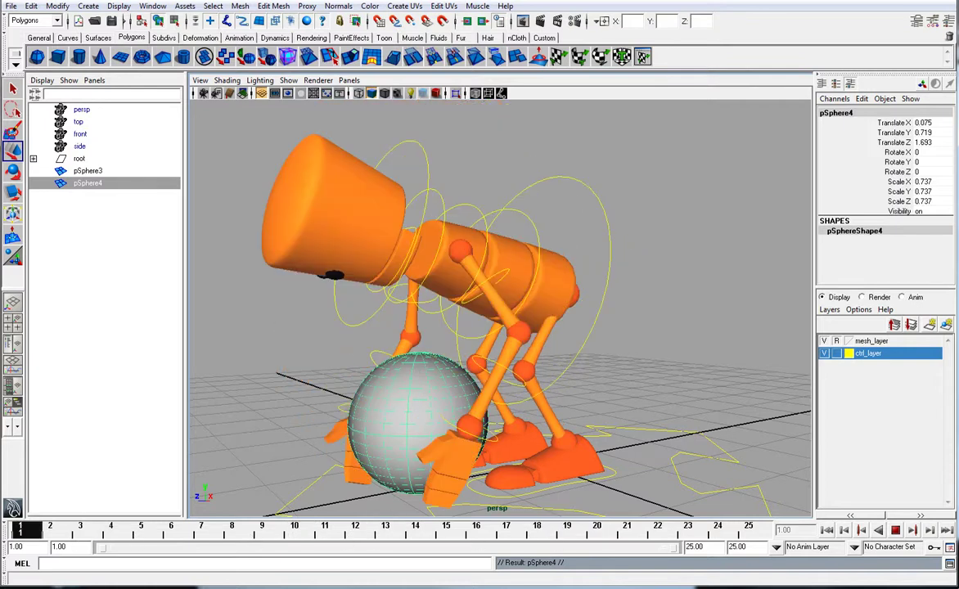
left_click_drag(419, 393, 435, 166)
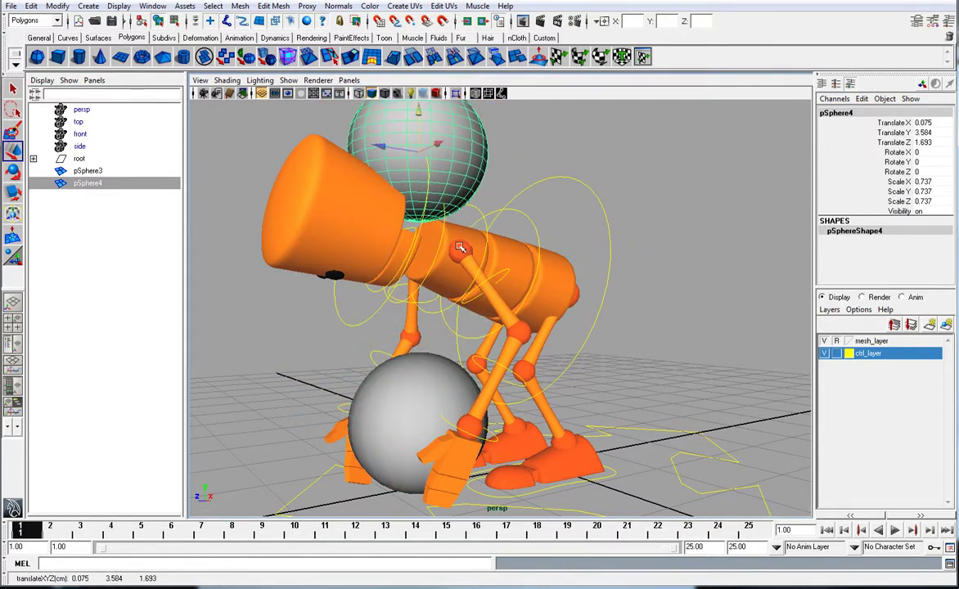
key("ctrl+z")
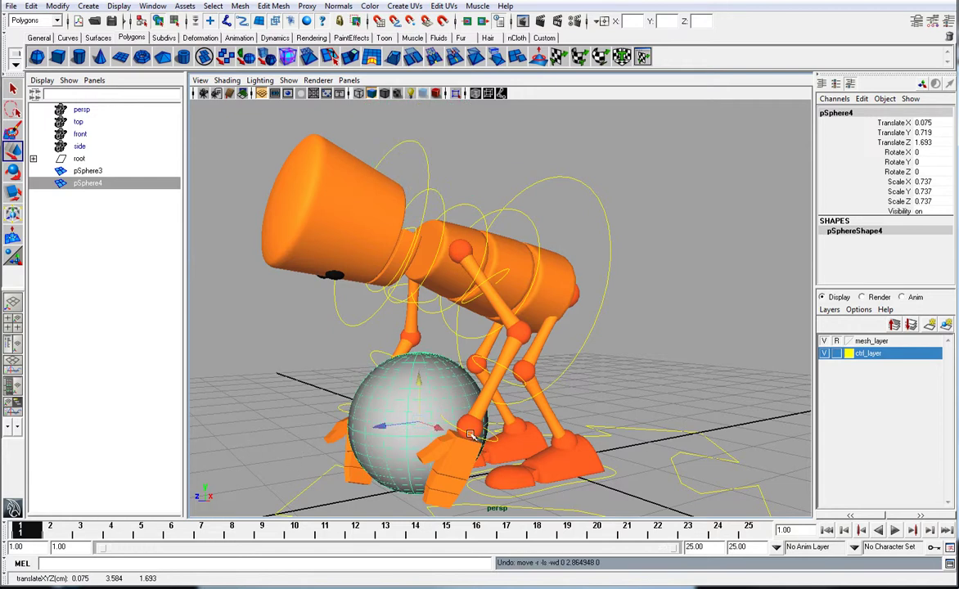
Parent the duplicate sphere to the right wrist control, R_wrist_ctrl
left_click_drag(283, 439, 495, 436, "alt")
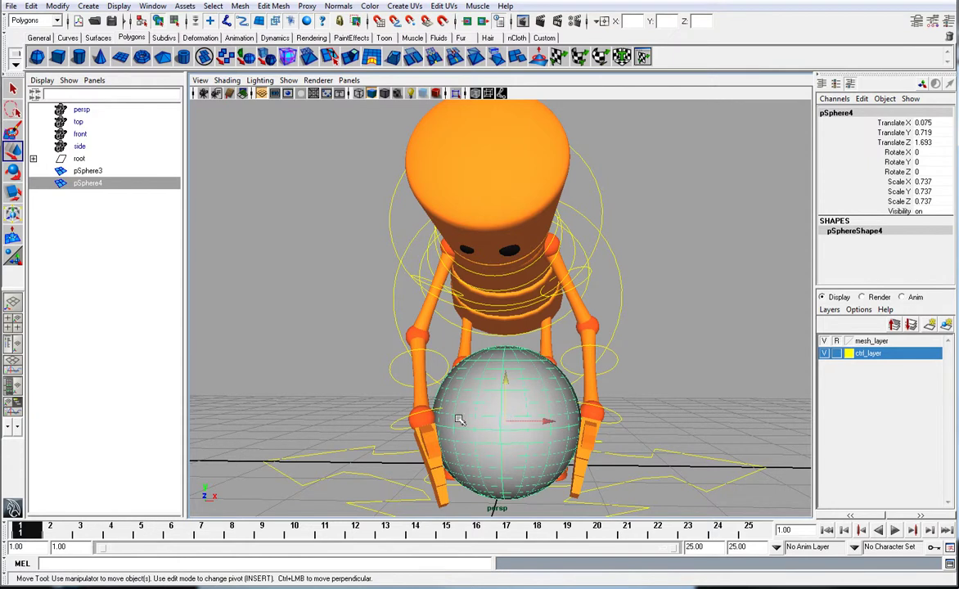
left_click(395, 422)
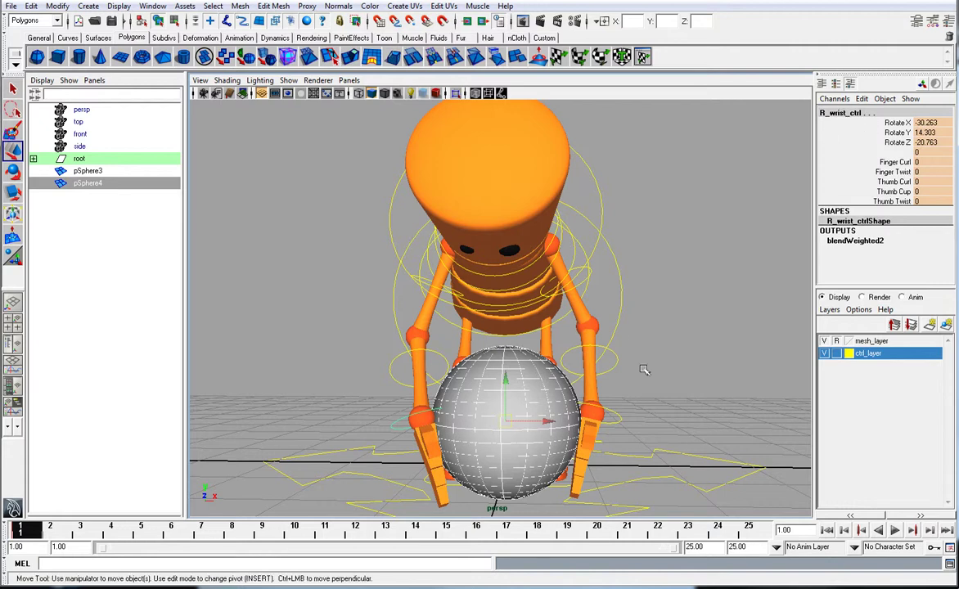
left_click(36, 6)
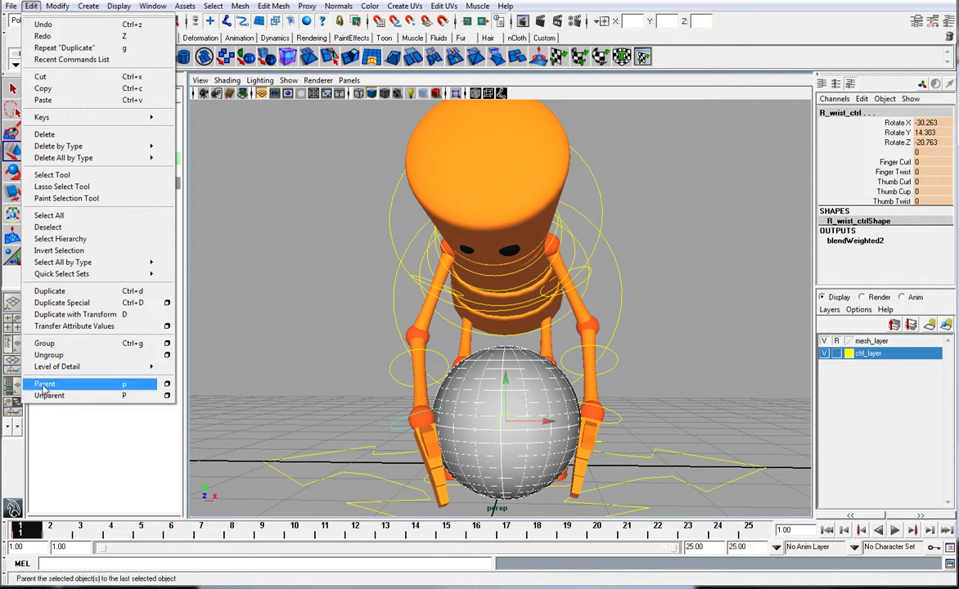
left_click(141, 389)
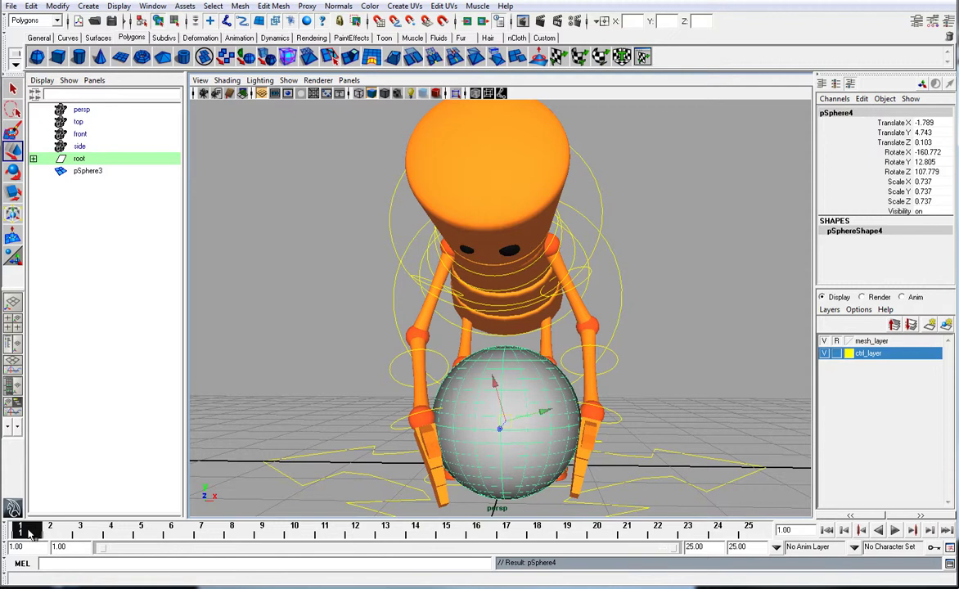
Scrub and play the animation from frame 1 to 25 to check how the parented sphere follows the hands
left_click_drag(30, 533, 517, 528)
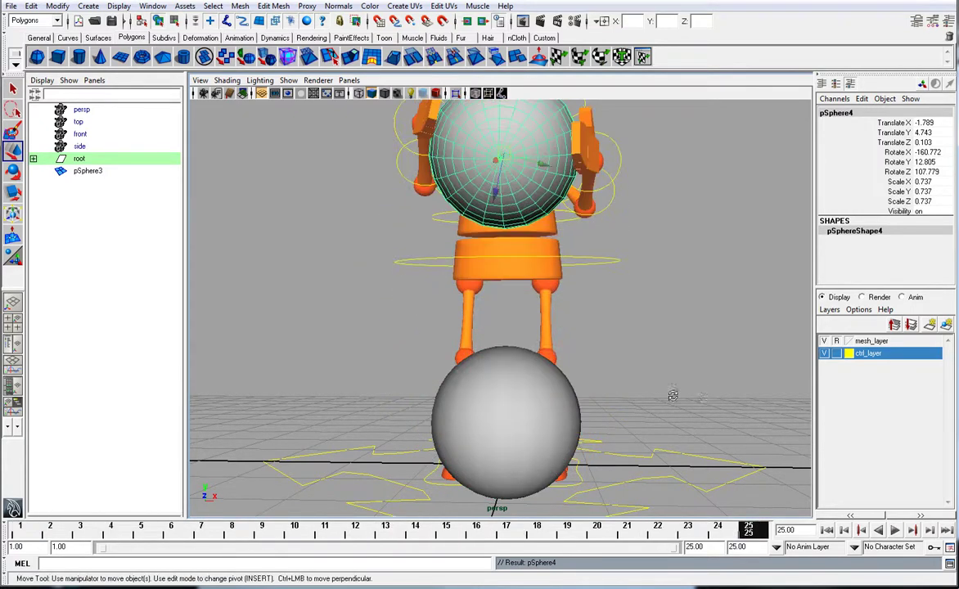
mouse_move(646, 368)
left_mouse_down("alt")
mouse_move(425, 342)
mouse_move(503, 325)
mouse_move(560, 354)
left_mouse_up("alt")
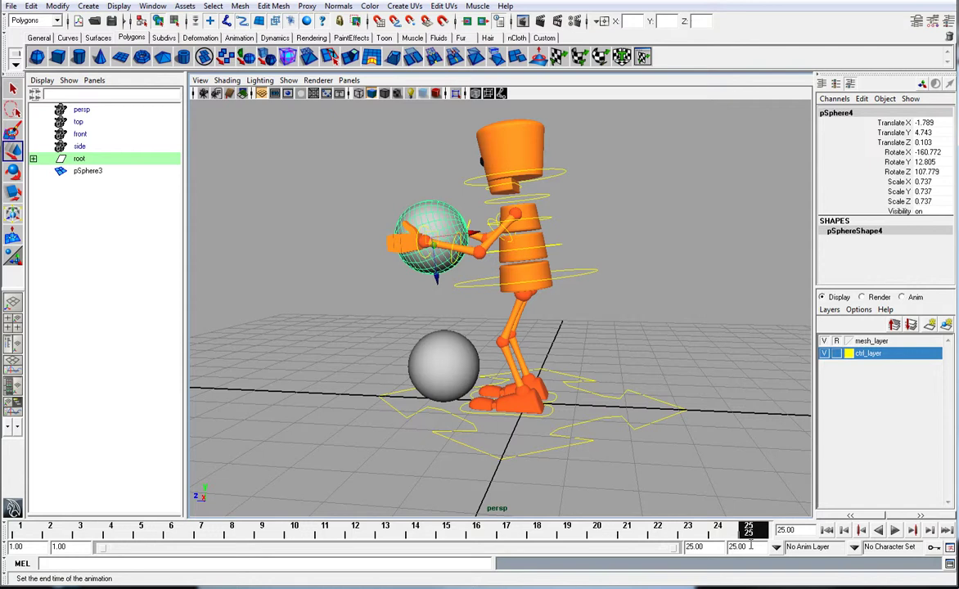
key("alt+v")
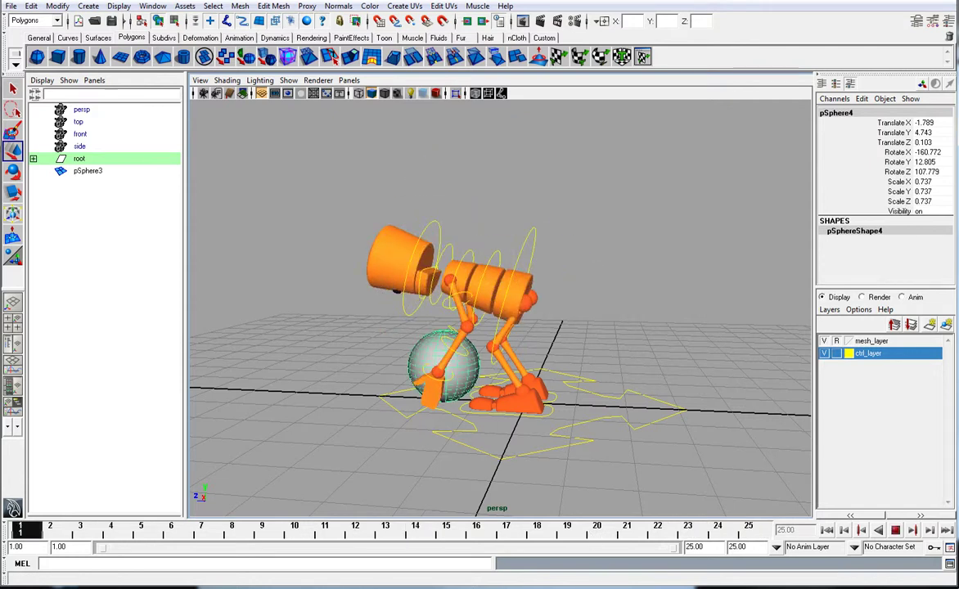
key("alt+v")
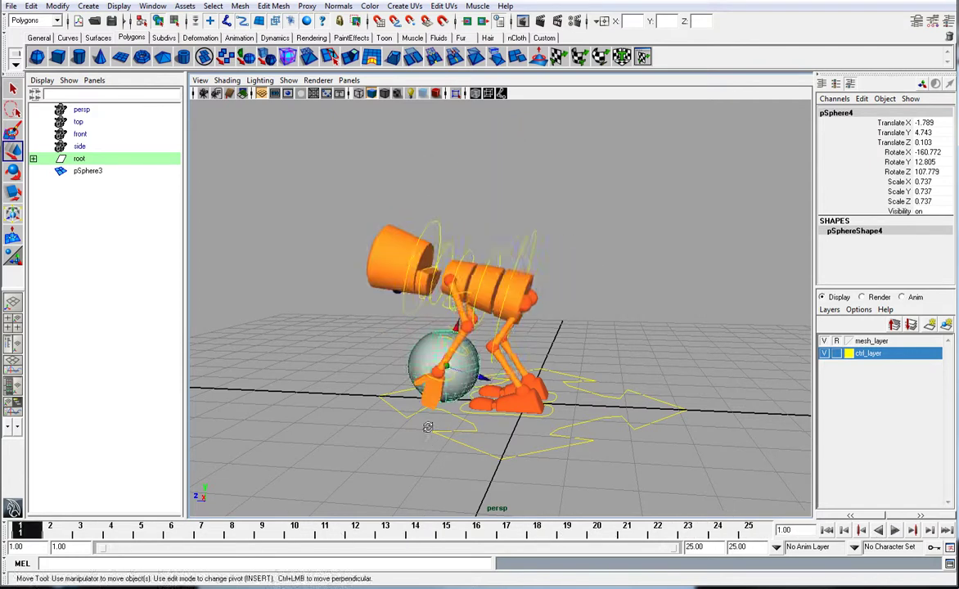
right_click_drag(427, 427, 429, 458, "alt")
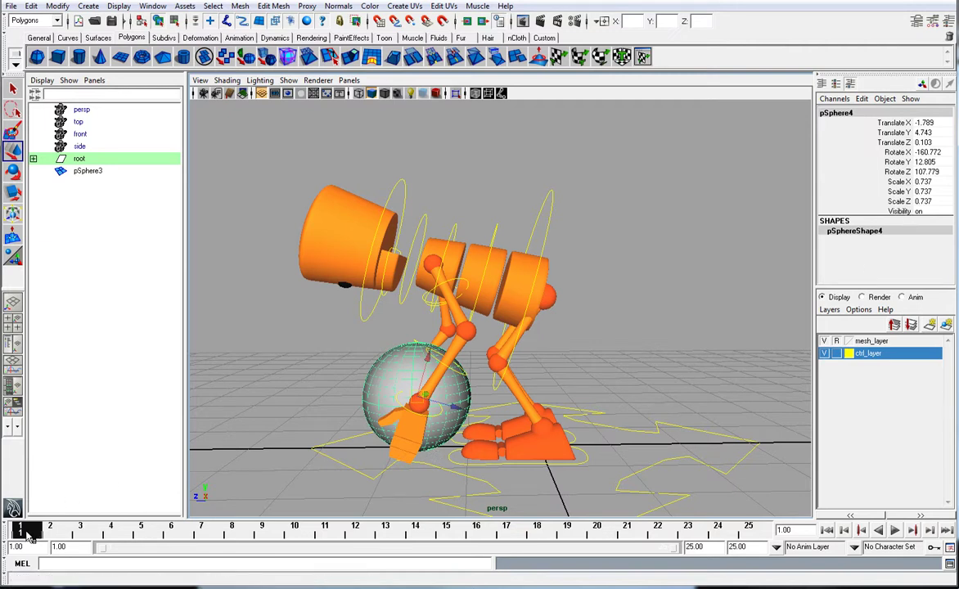
left_click_drag(29, 531, 861, 520)
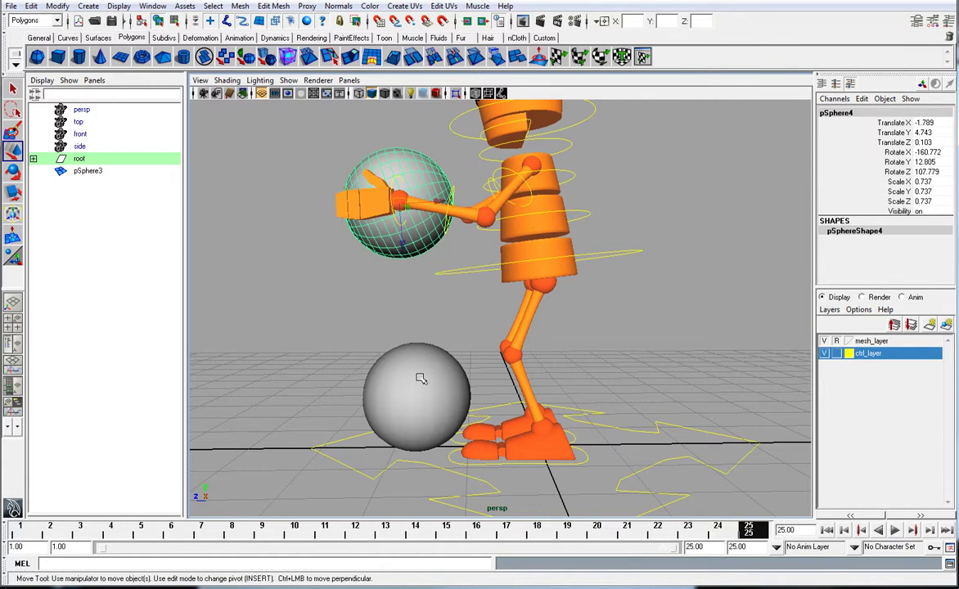
Turn on automatic keyframing and key the original sphere, pSphere3, at frame 1 with its visibility on
left_click(420, 378)
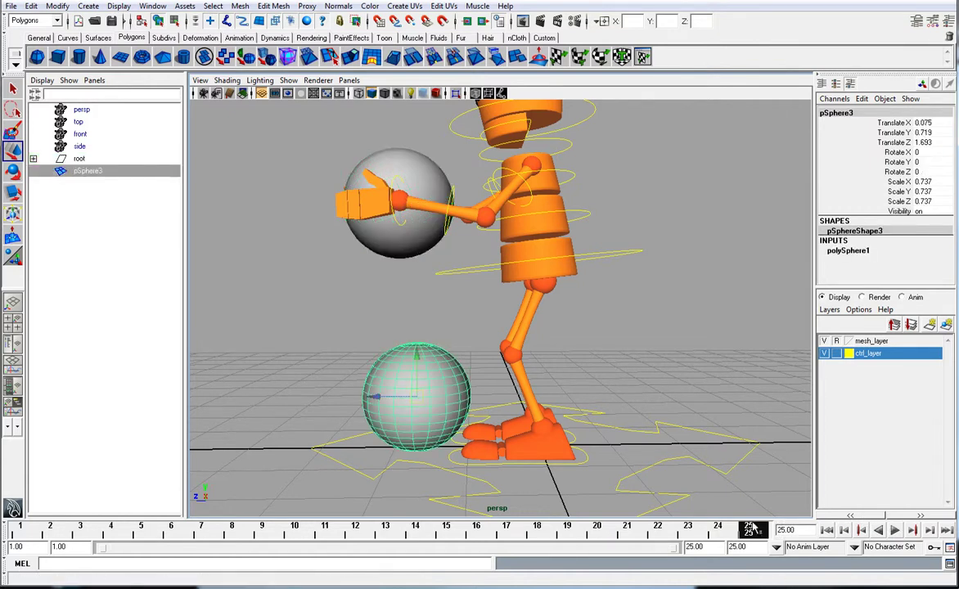
key("alt+v")
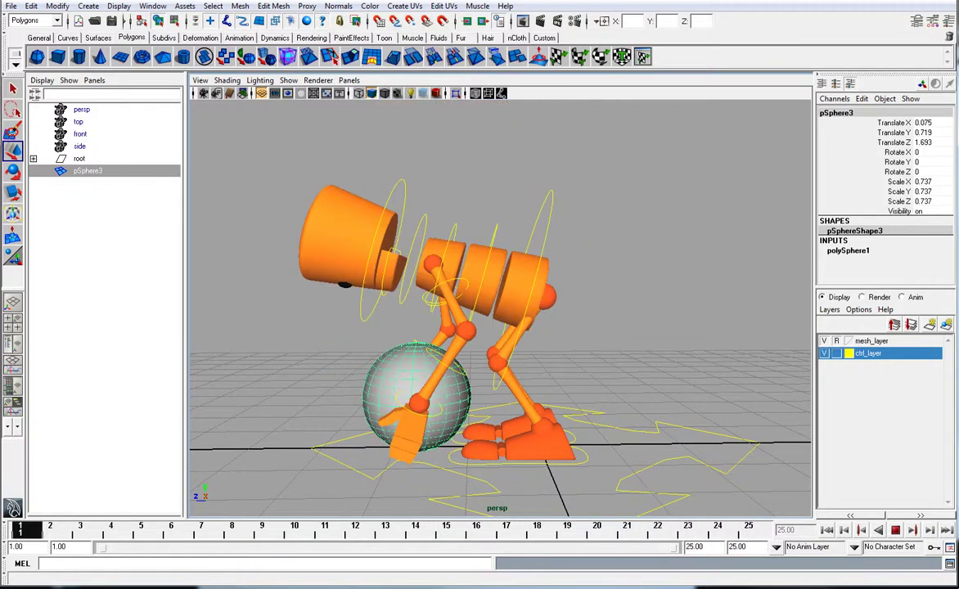
key("alt+v")
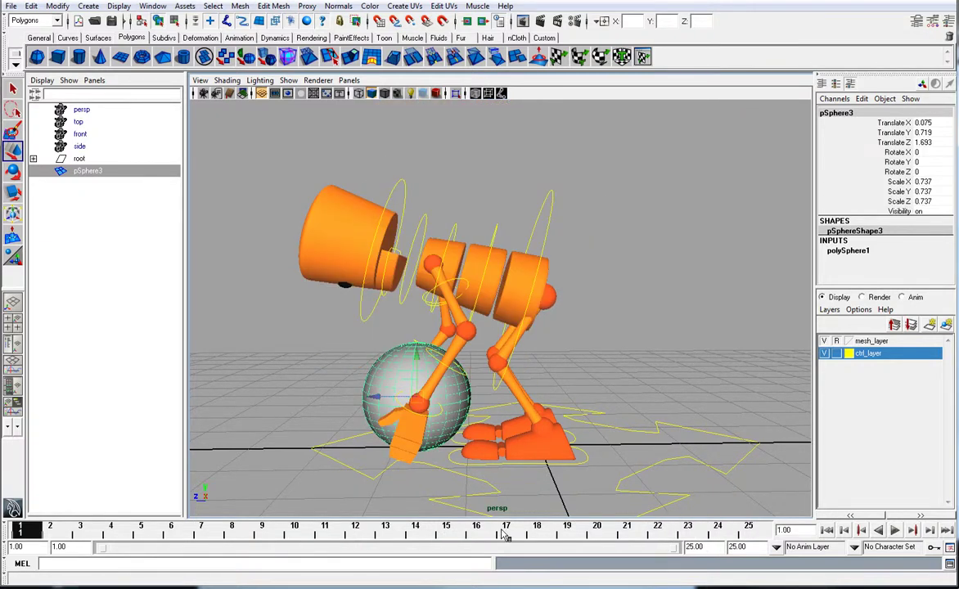
double_click(928, 211)
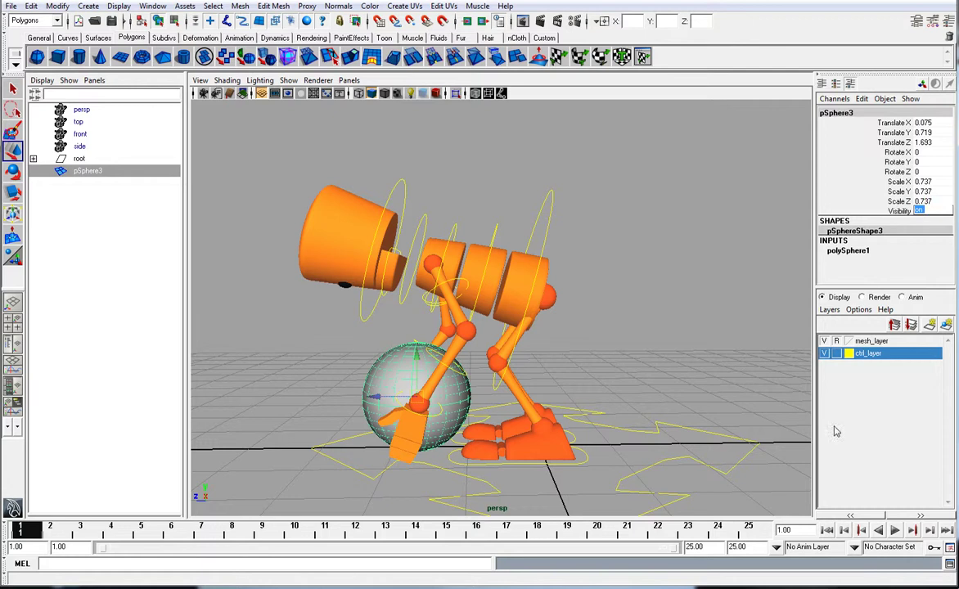
left_click(933, 547)
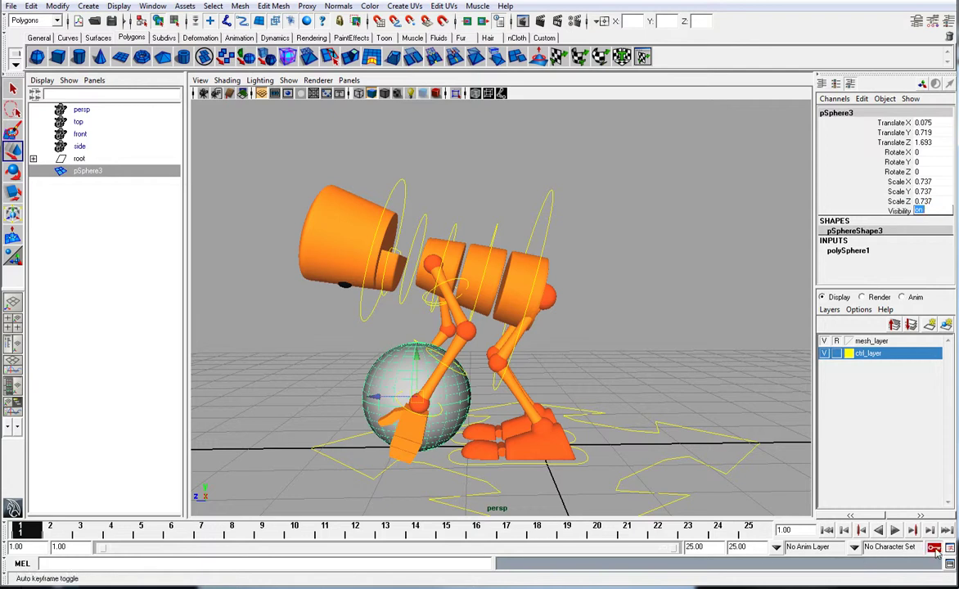
type("s")
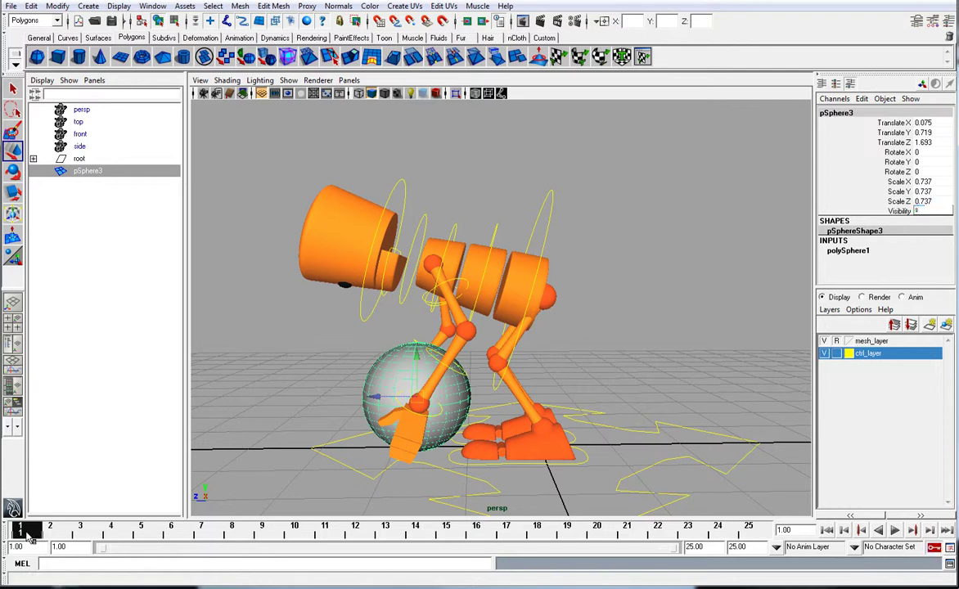
key("Return")
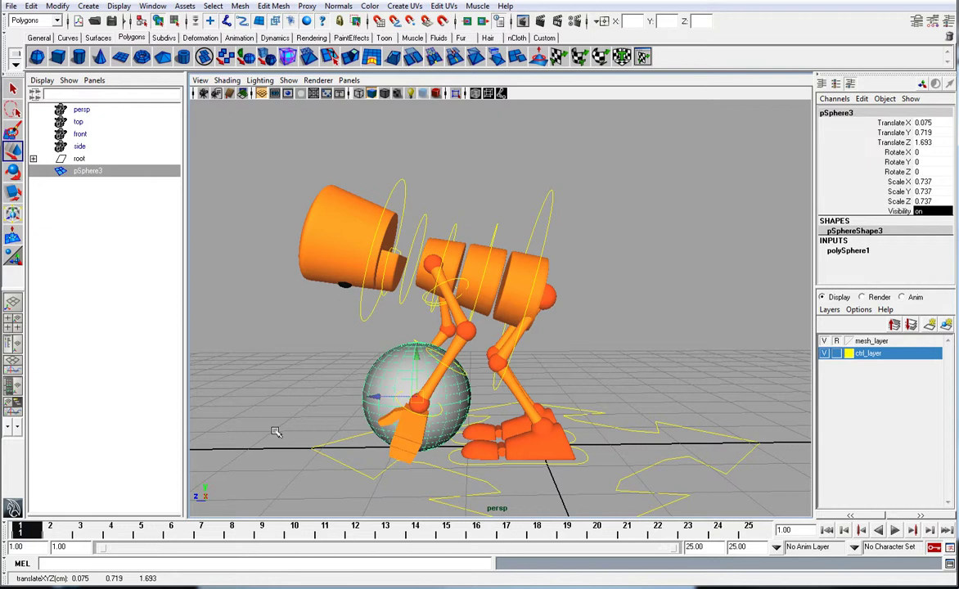
key("s")
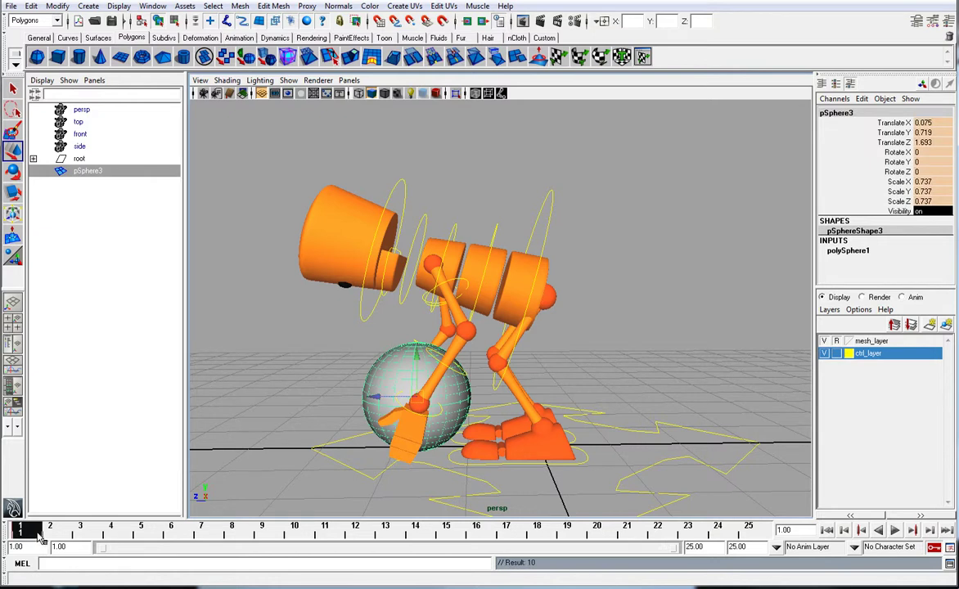
Set the original sphere's visibility to off at frame 2
left_click(57, 534)
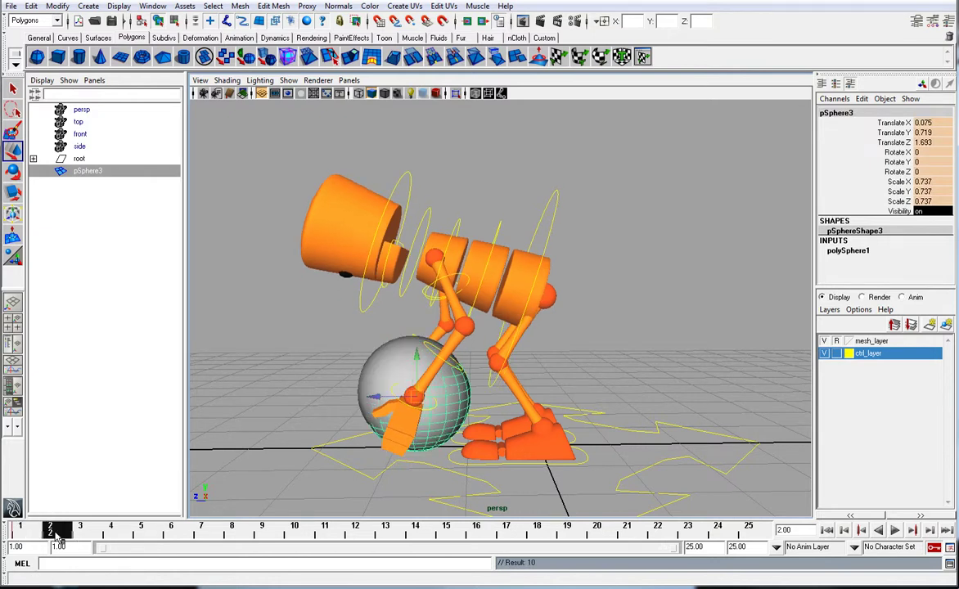
left_click(919, 211)
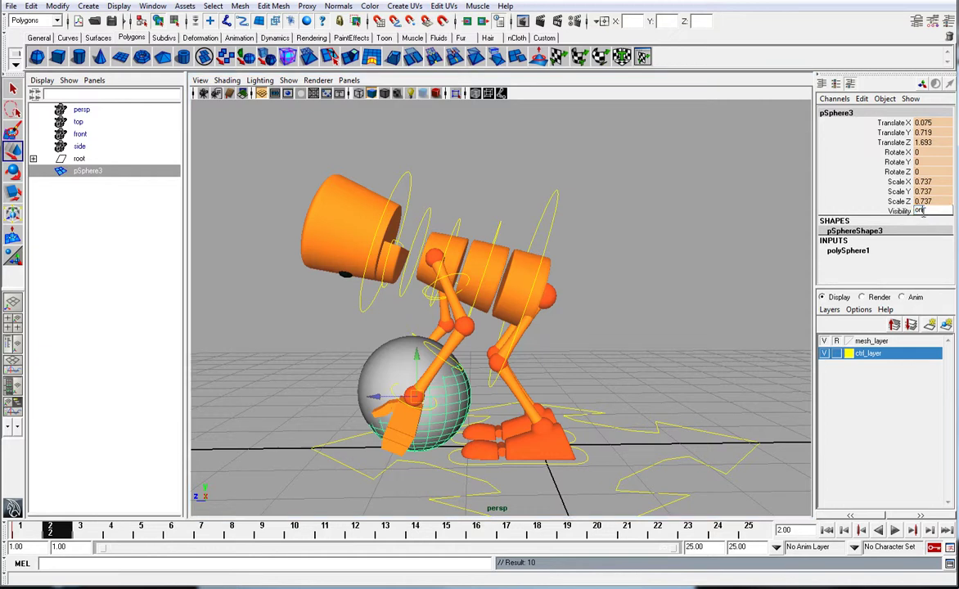
left_click_drag(922, 214, 903, 211)
type("off")
key("Return")
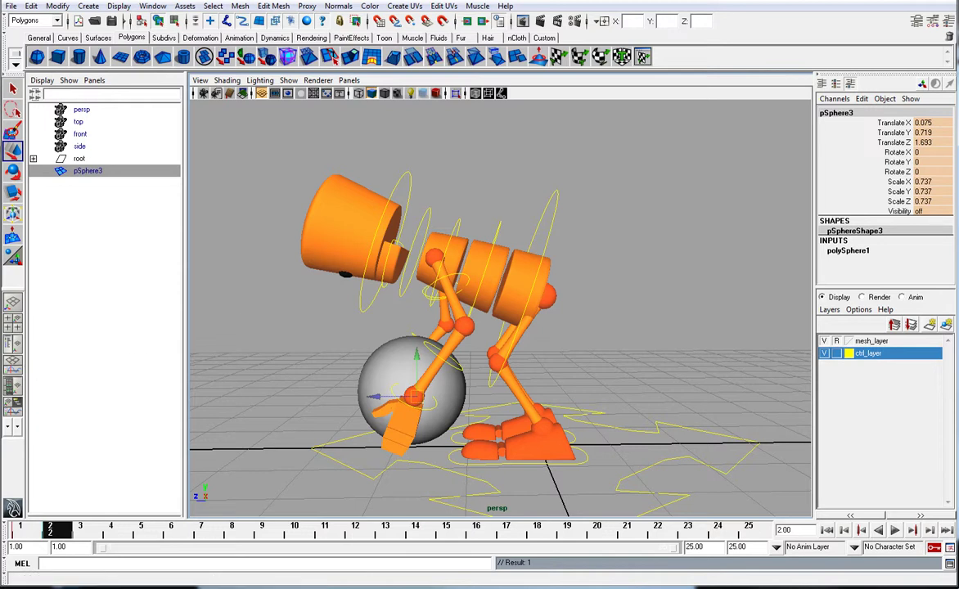
Compare frames 1 and 2 and play through to frame 25 to check the original sphere's visibility switch
left_click(27, 532)
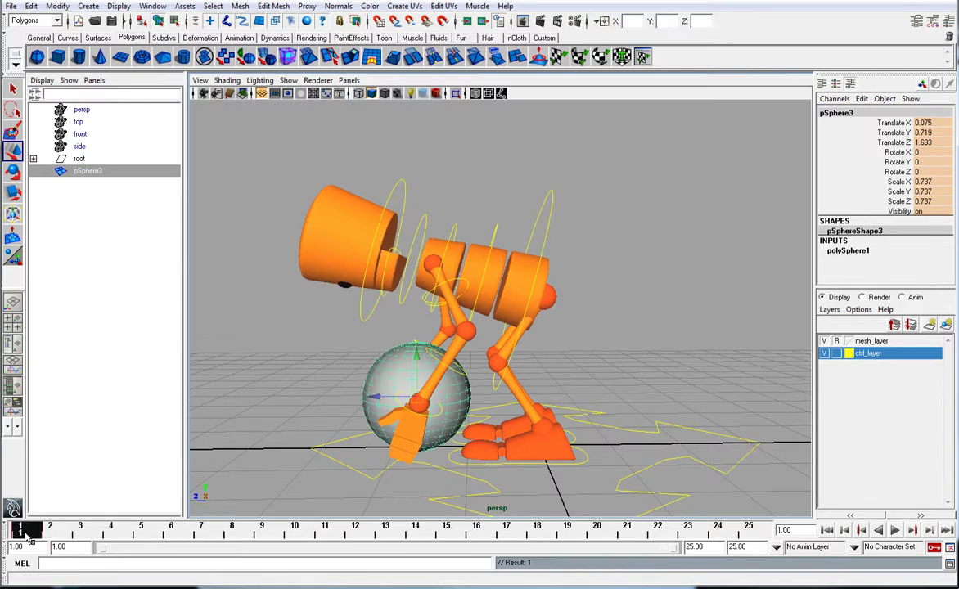
left_click(51, 532)
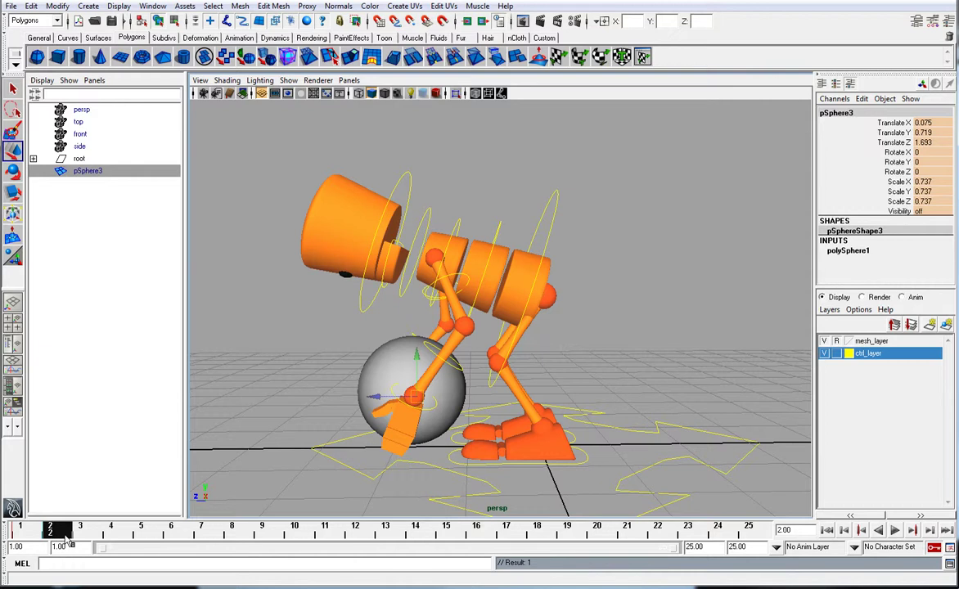
left_click(895, 530)
left_click(895, 530)
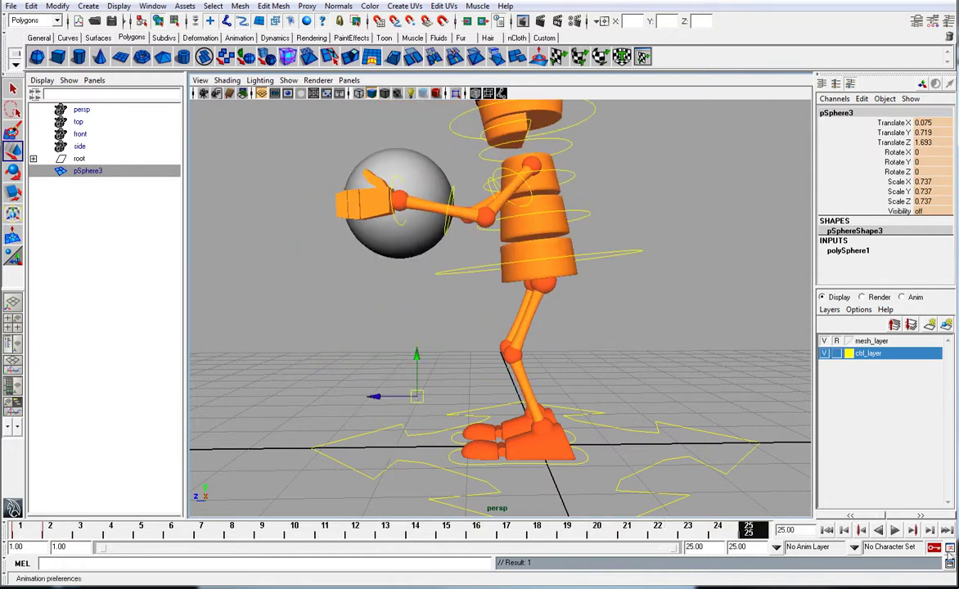
Set the visibility of the wrist-parented sphere, pSphere4, to off at frame 1 and key it there
key("w")
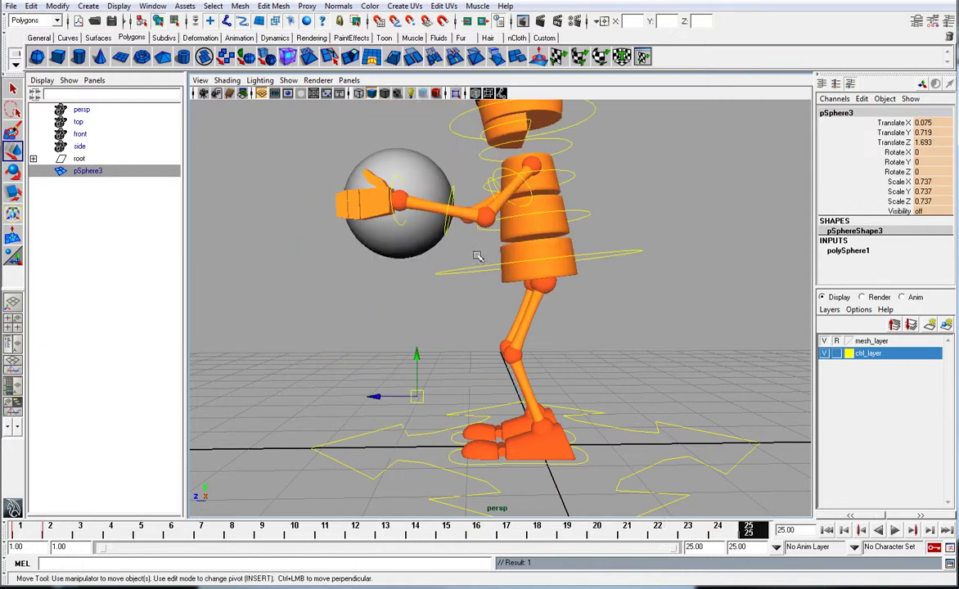
left_click(419, 251)
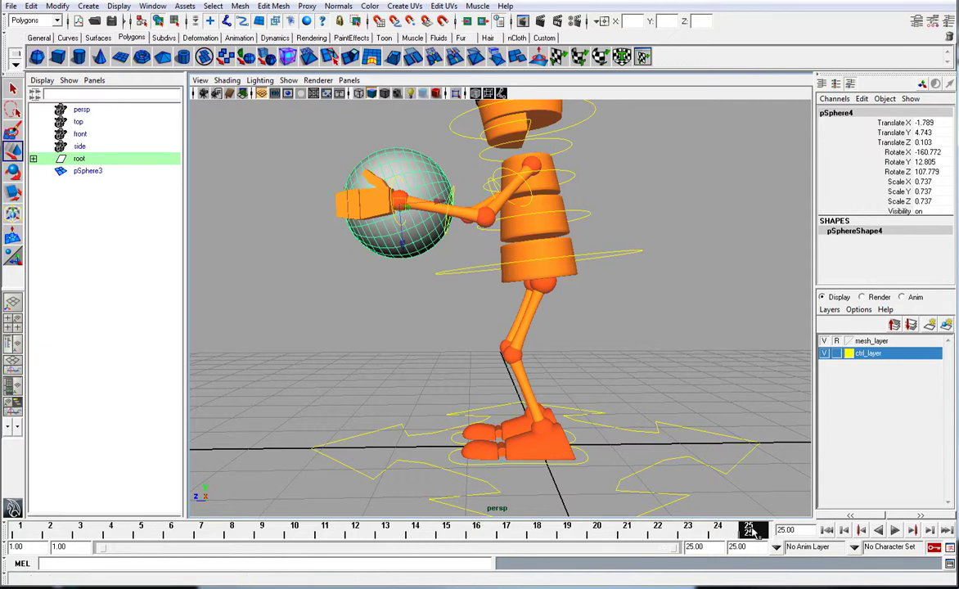
left_click_drag(756, 531, 20, 530)
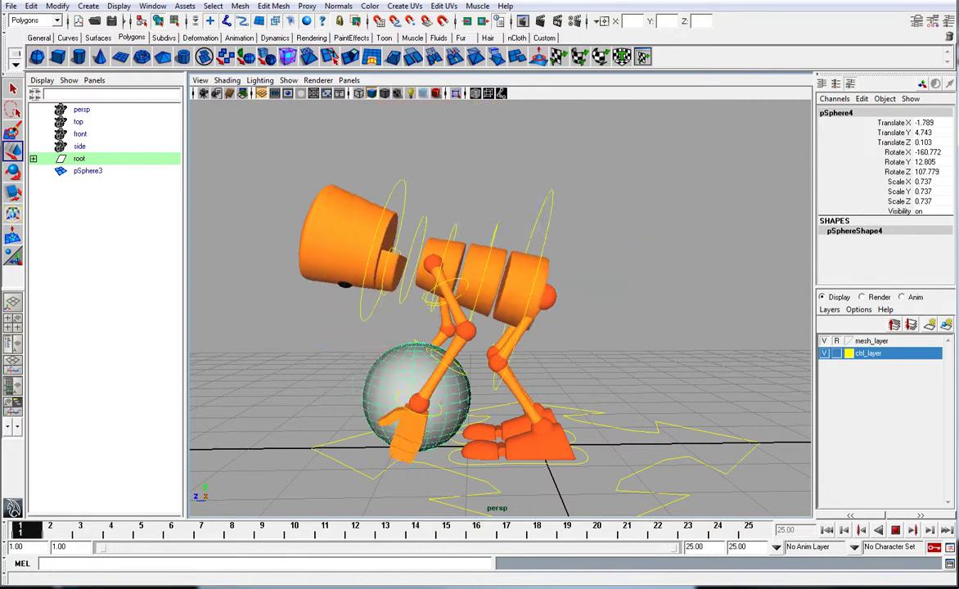
left_click(919, 211)
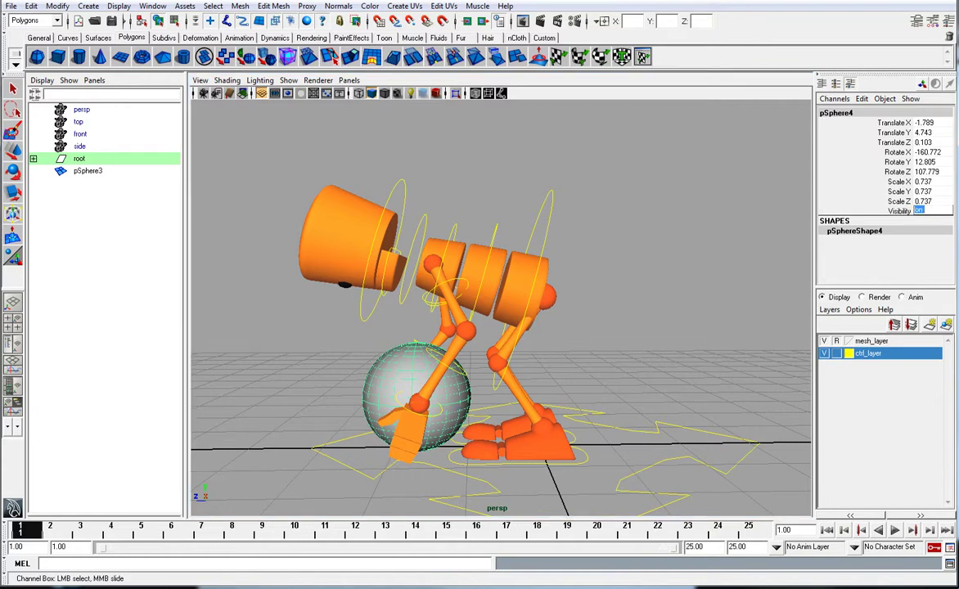
type("off")
key("Return")
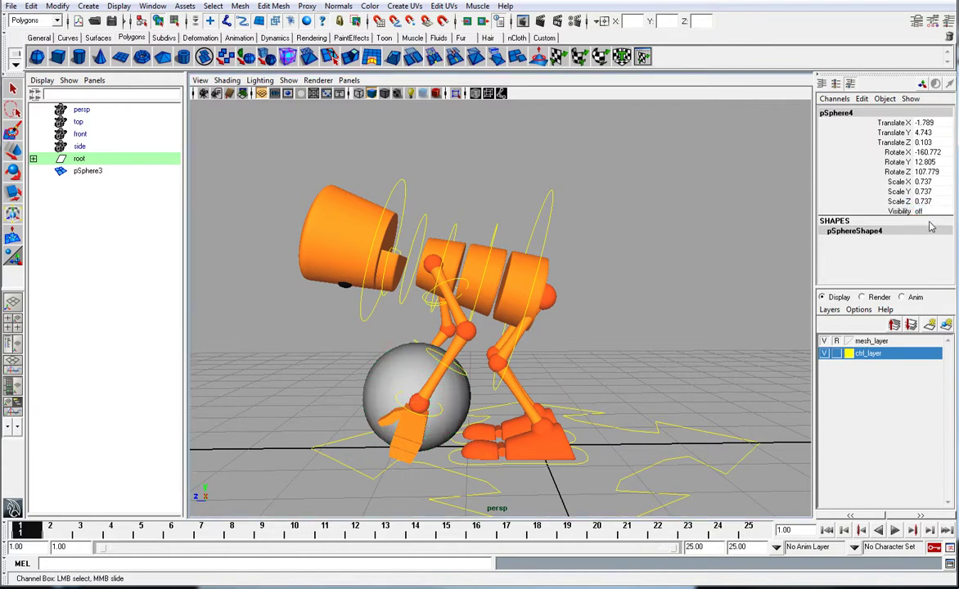
left_click(51, 530)
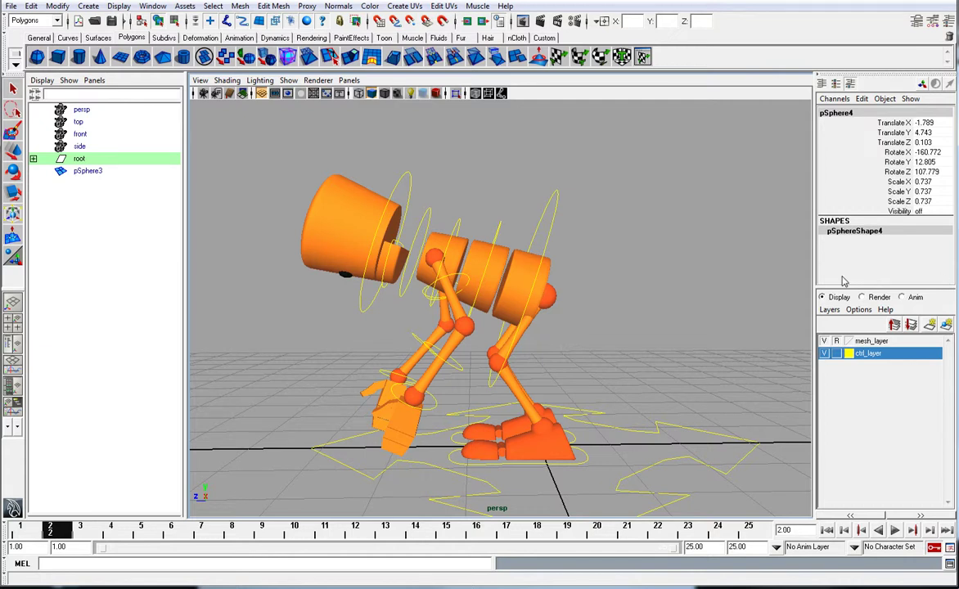
left_click(32, 528)
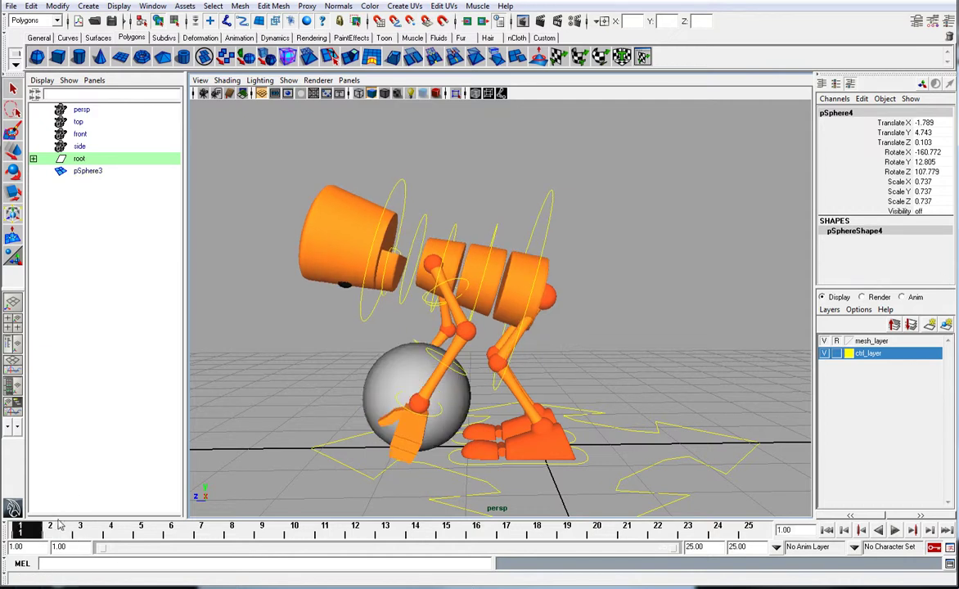
key("s")
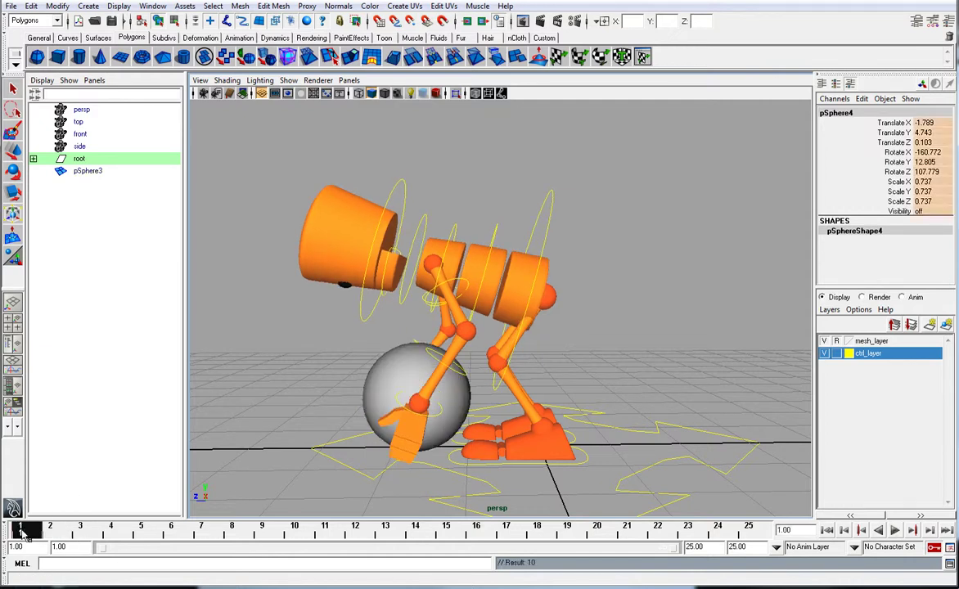
Set the wrist-parented sphere's visibility to on at frame 2
left_click(51, 530)
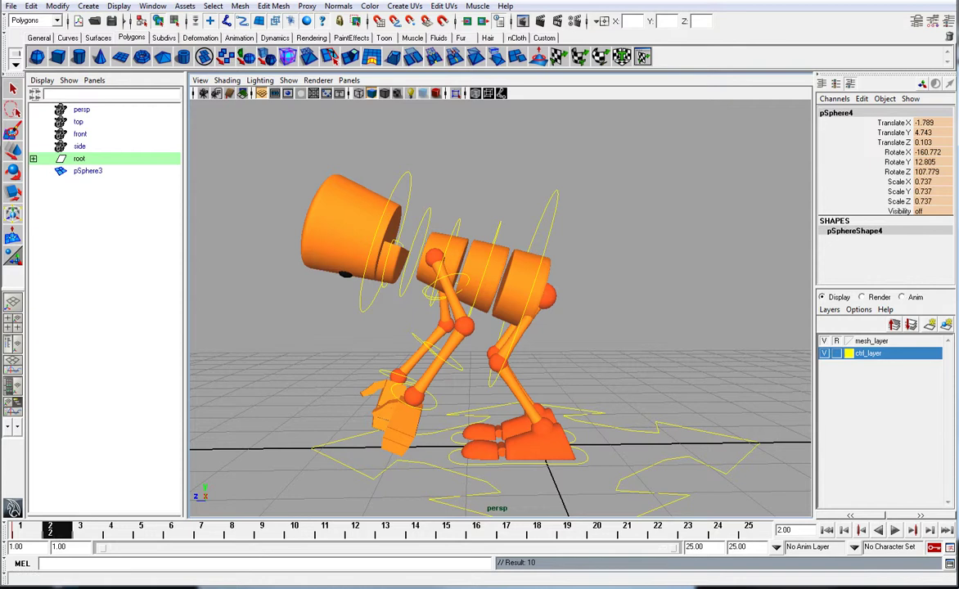
double_click(917, 212)
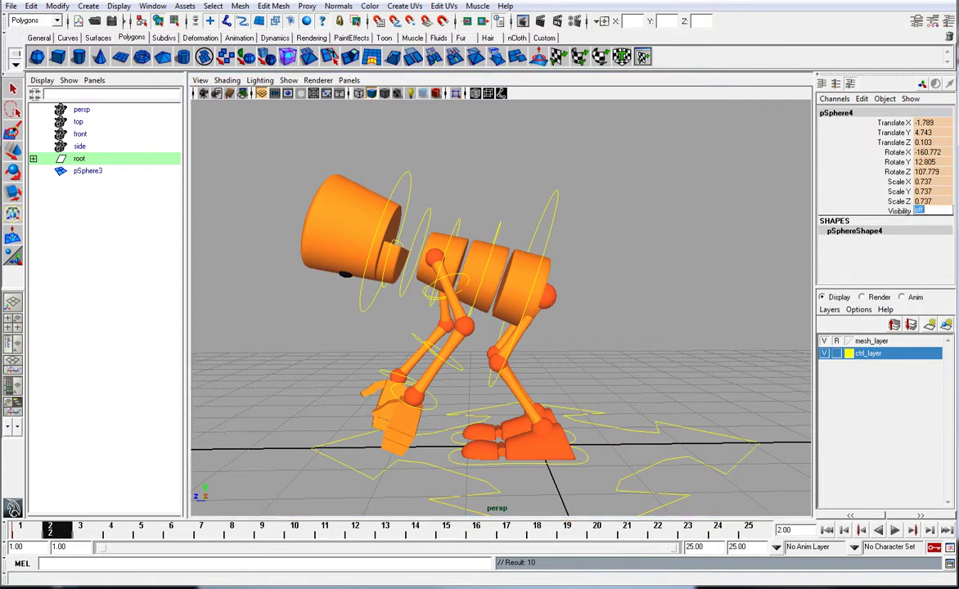
type("on")
key("Return")
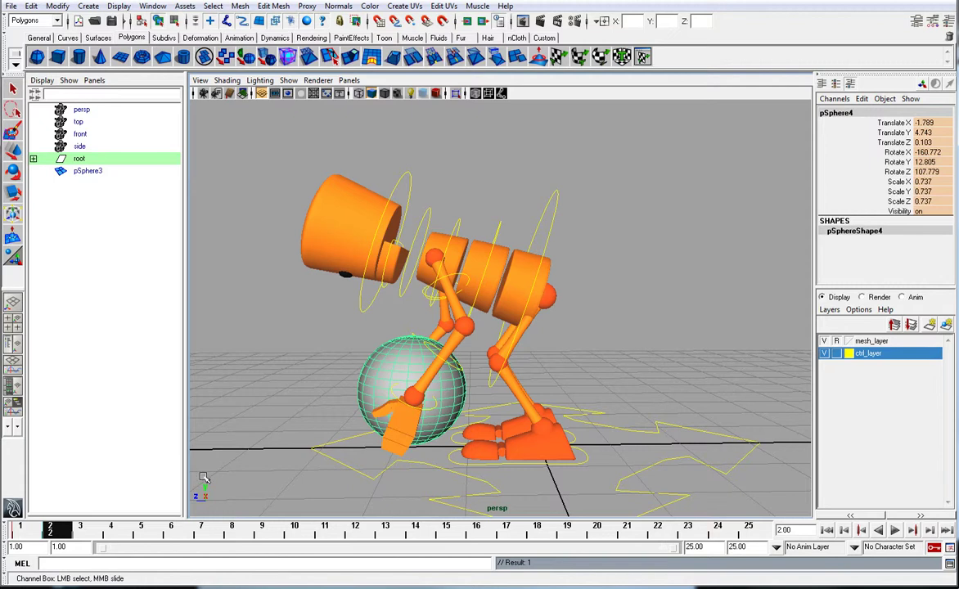
Play back the pickup animation from several angles to check the swap between the two spheres
left_click_drag(52, 530, 24, 528)
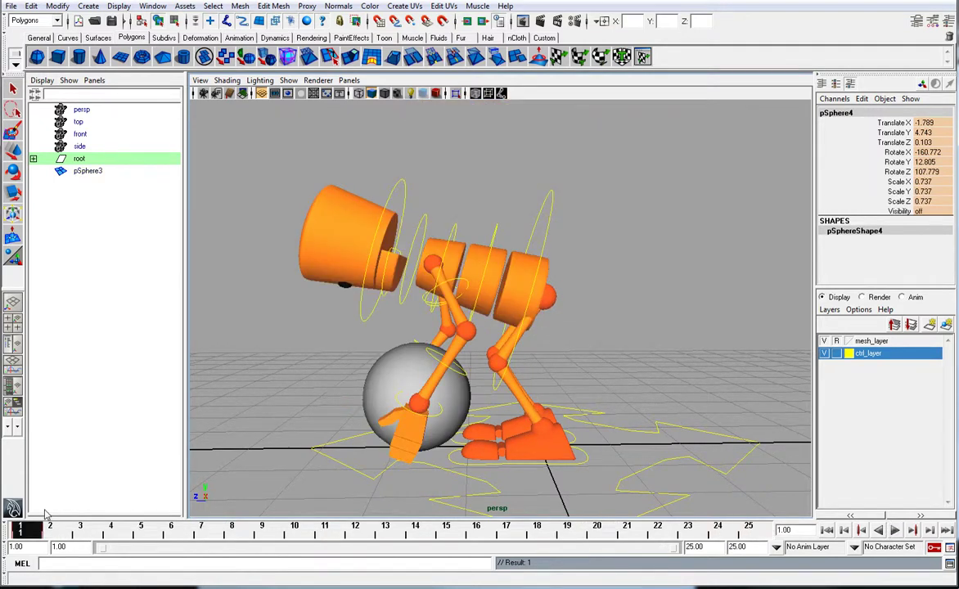
left_click_drag(384, 393, 519, 389, "alt")
key("alt+v")
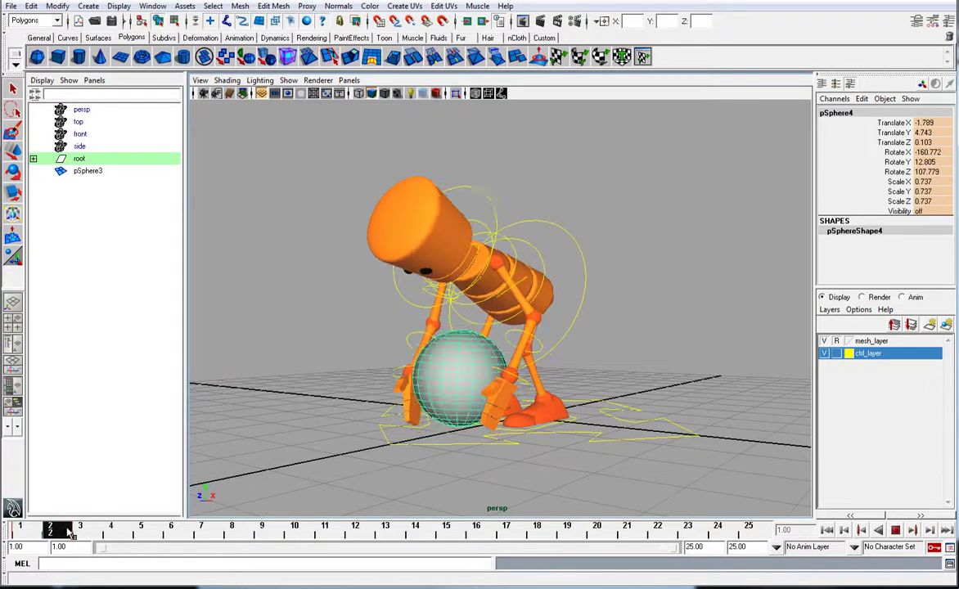
key("alt+v")
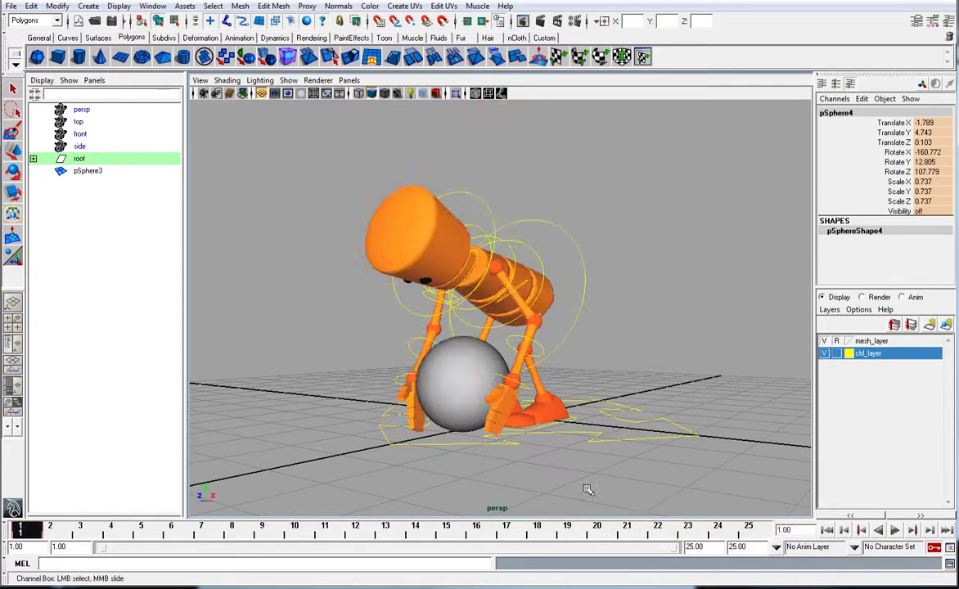
left_click(540, 448)
key("alt+v")
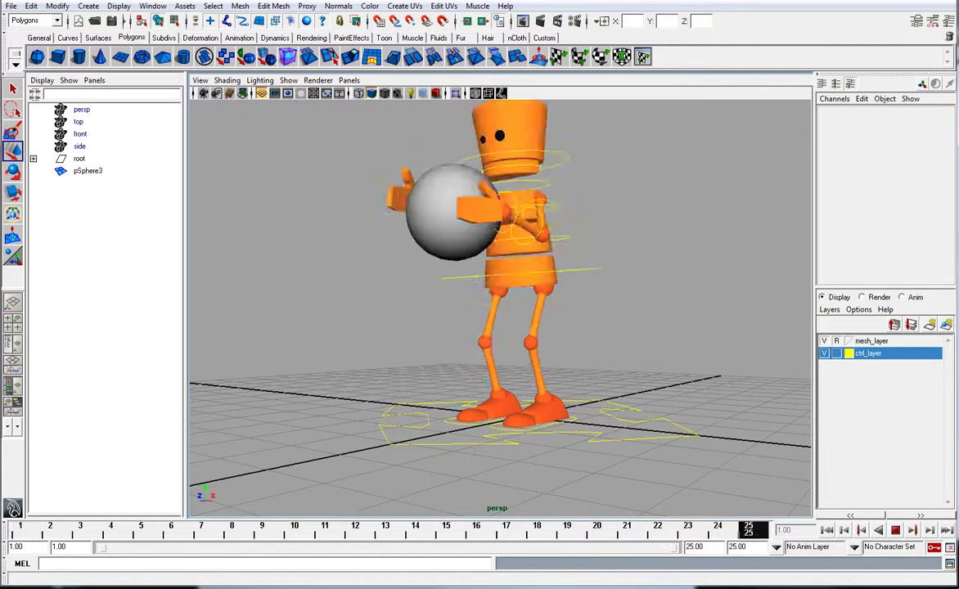
key("alt+v")
left_click_drag(708, 467, 529, 467, "alt")
key("alt+v")
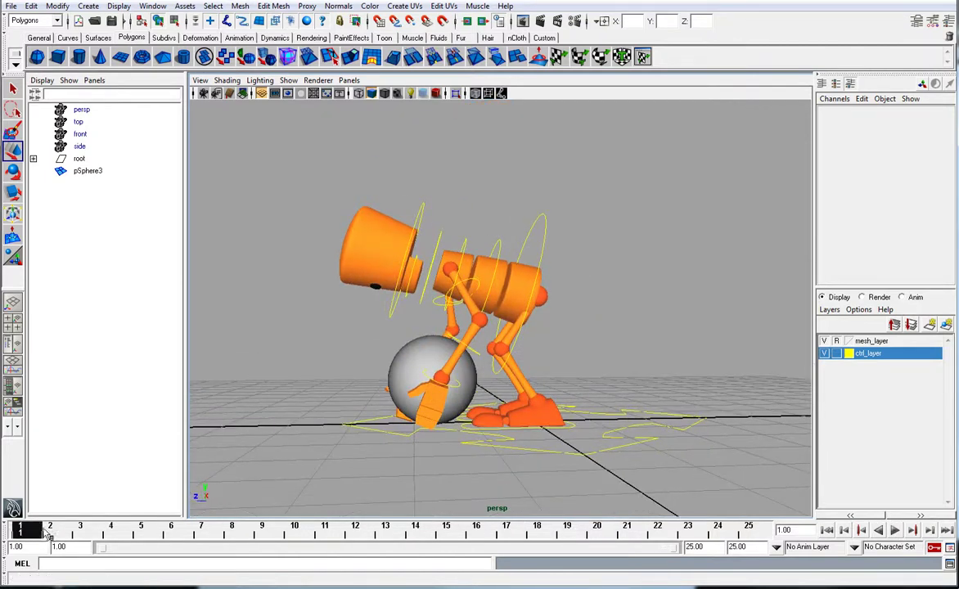
key("alt+v")
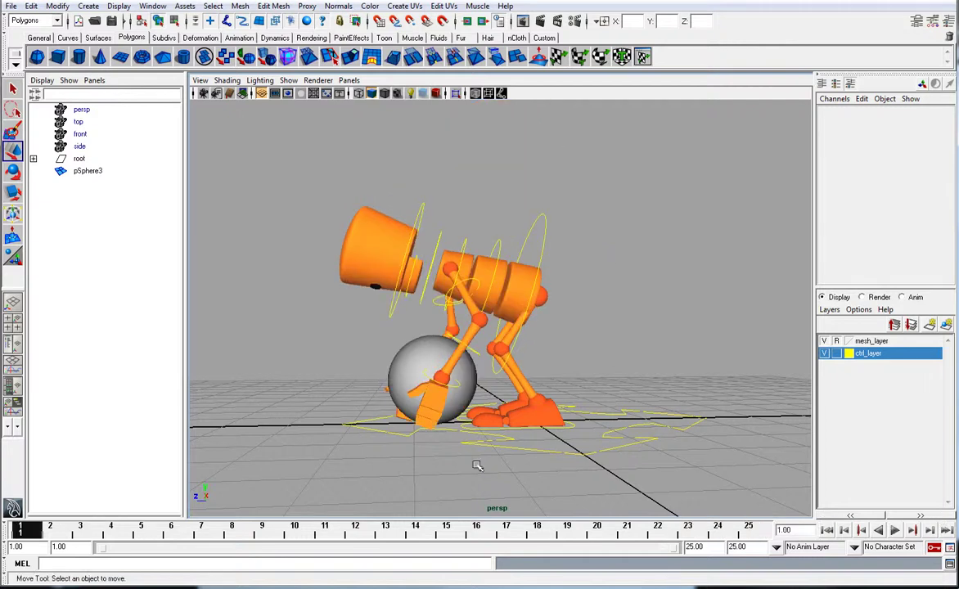
Examine the ball in the hands up close while scrubbing from frame 1 through 2 to frame 25
right_click_drag(348, 419, 425, 458, "alt")
left_click_drag(320, 442, 341, 447, "alt")
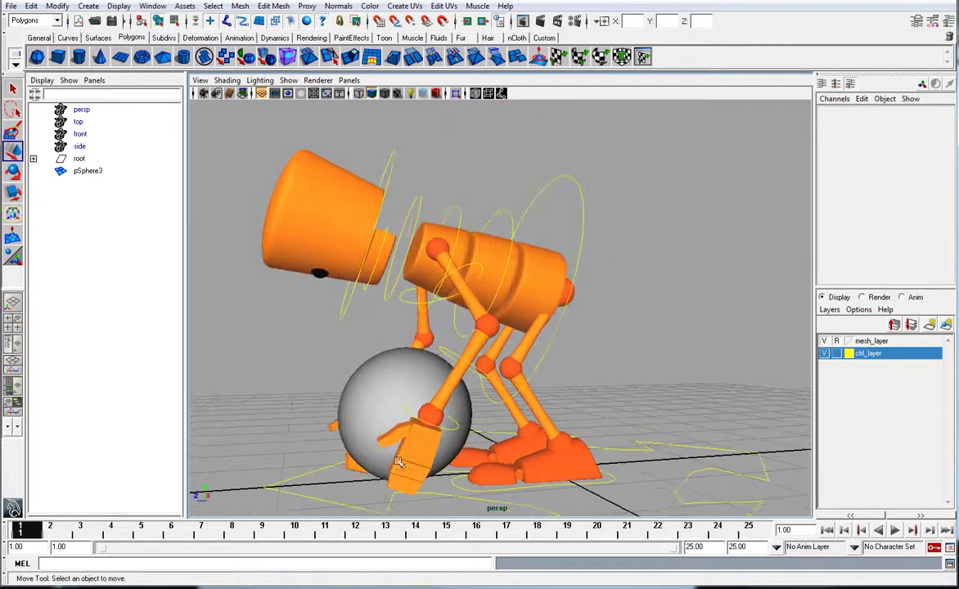
left_click(51, 533)
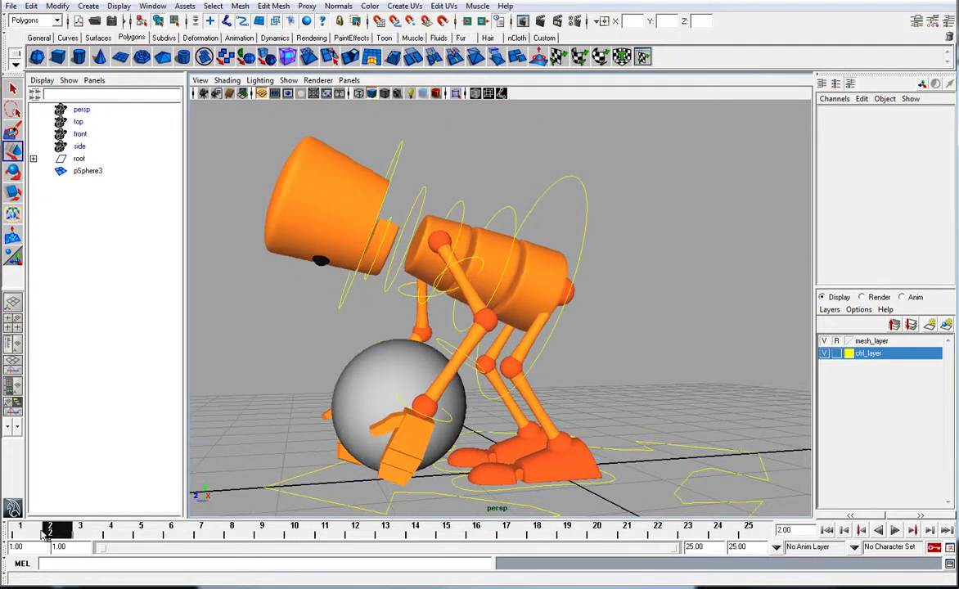
left_click_drag(55, 533, 858, 533)
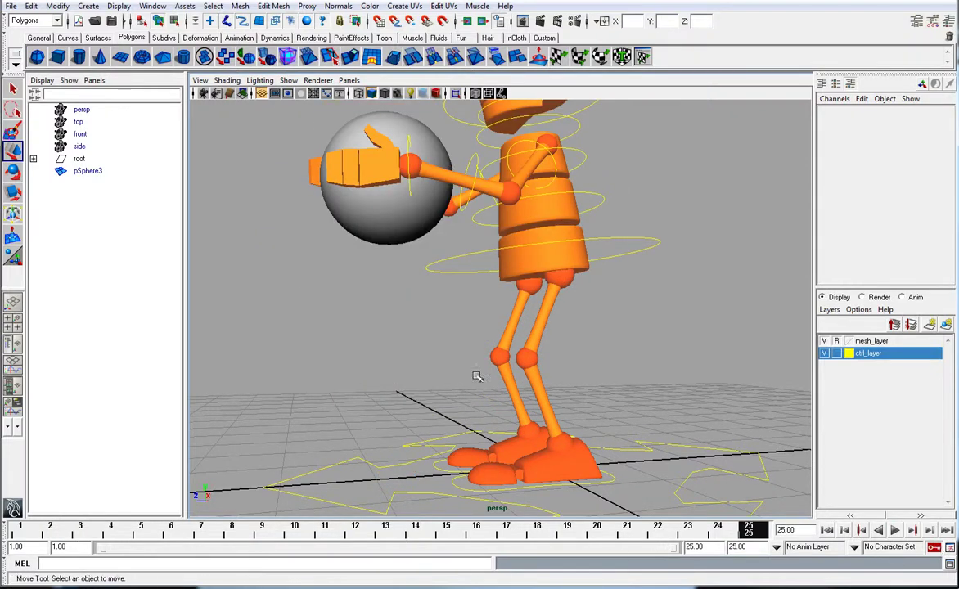
mouse_move(434, 342)
left_mouse_down("alt")
mouse_move(422, 323)
mouse_move(429, 343)
left_mouse_up("alt")
mouse_move(428, 343)
right_mouse_down("alt")
mouse_move(439, 396)
mouse_move(425, 361)
right_mouse_up("alt")
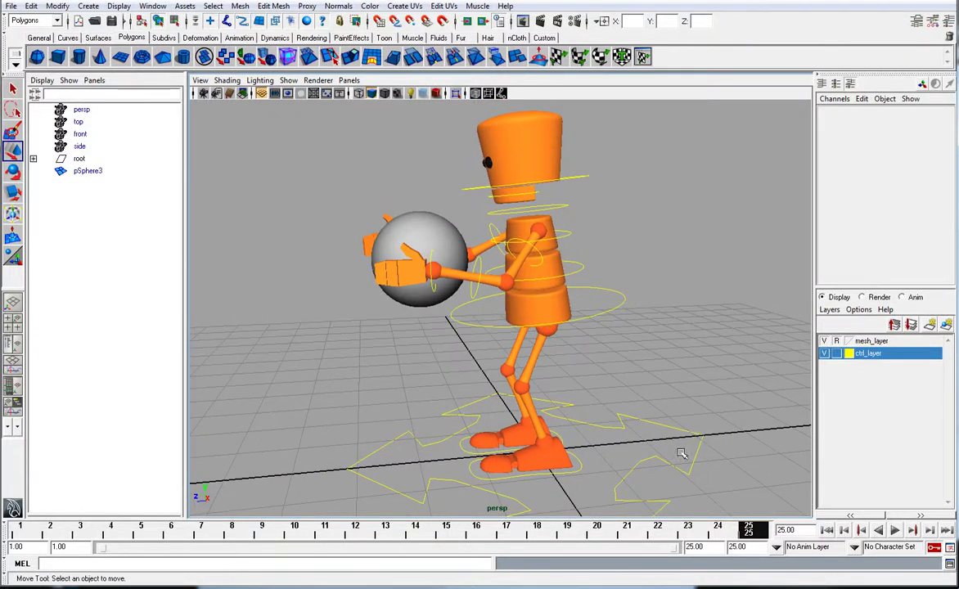